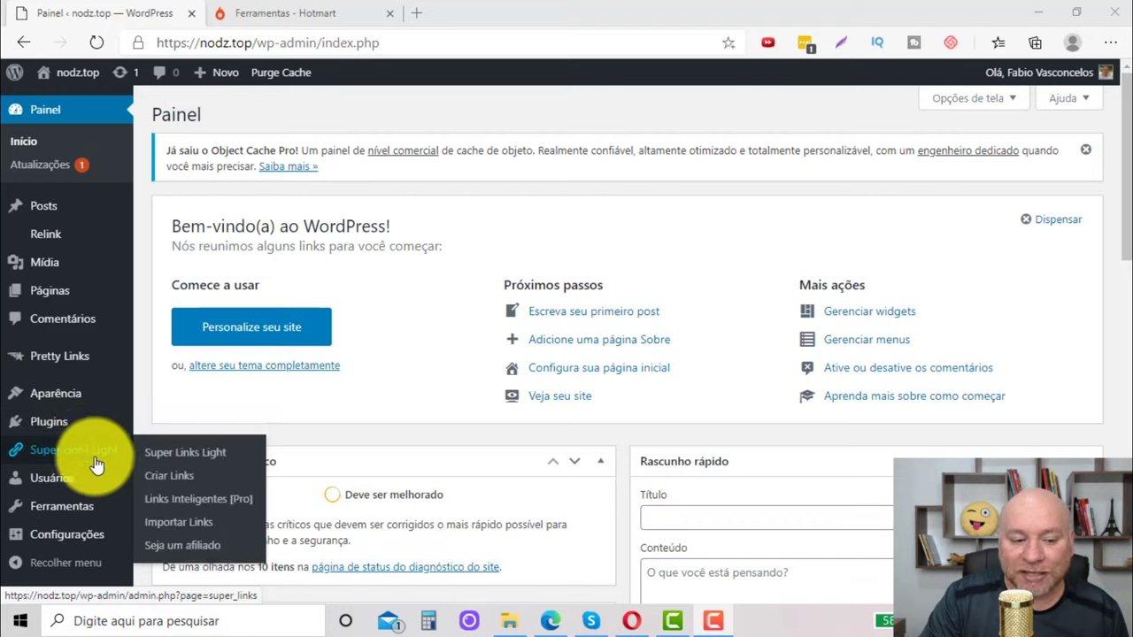
- Open the page for adding new plugins and display its form for uploading a .zip plugin
mouse_move(66, 430)
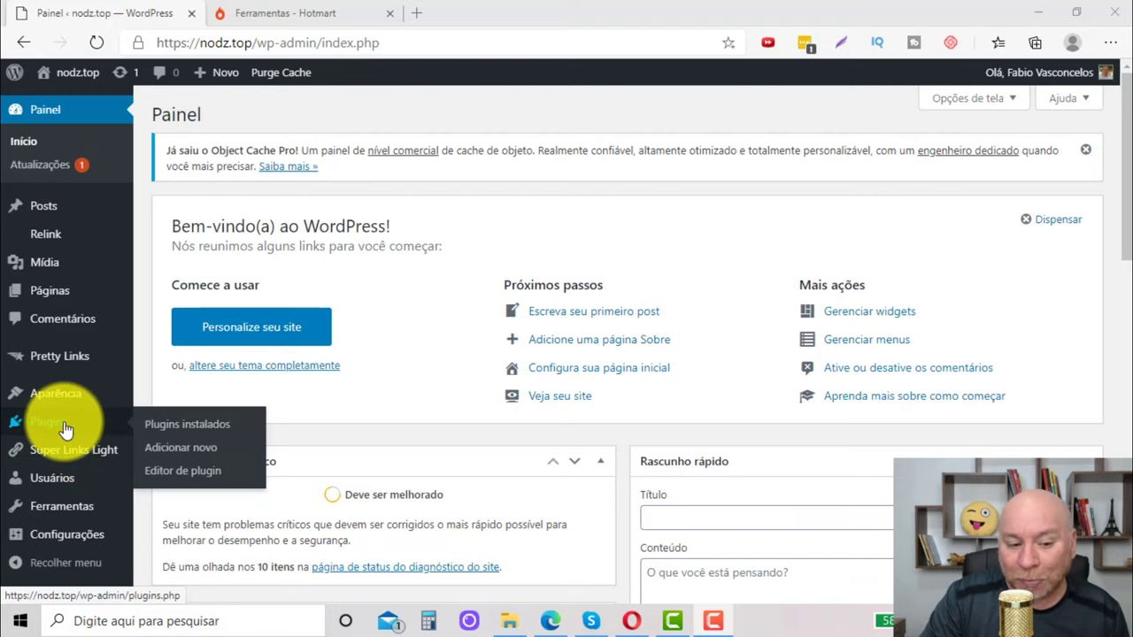
click(205, 449)
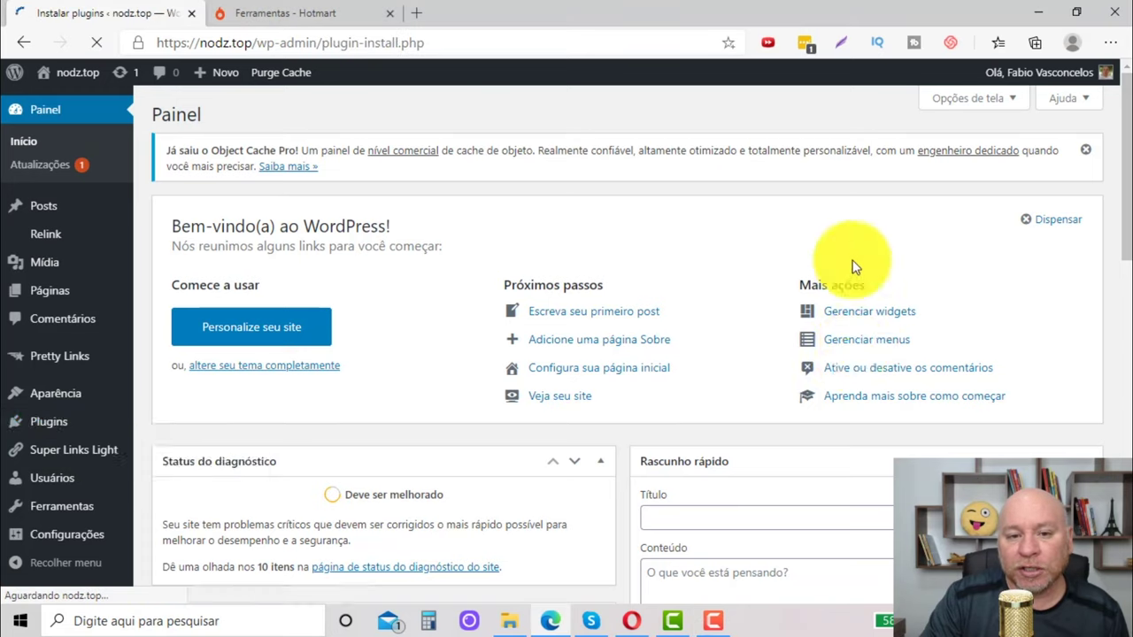
click(329, 117)
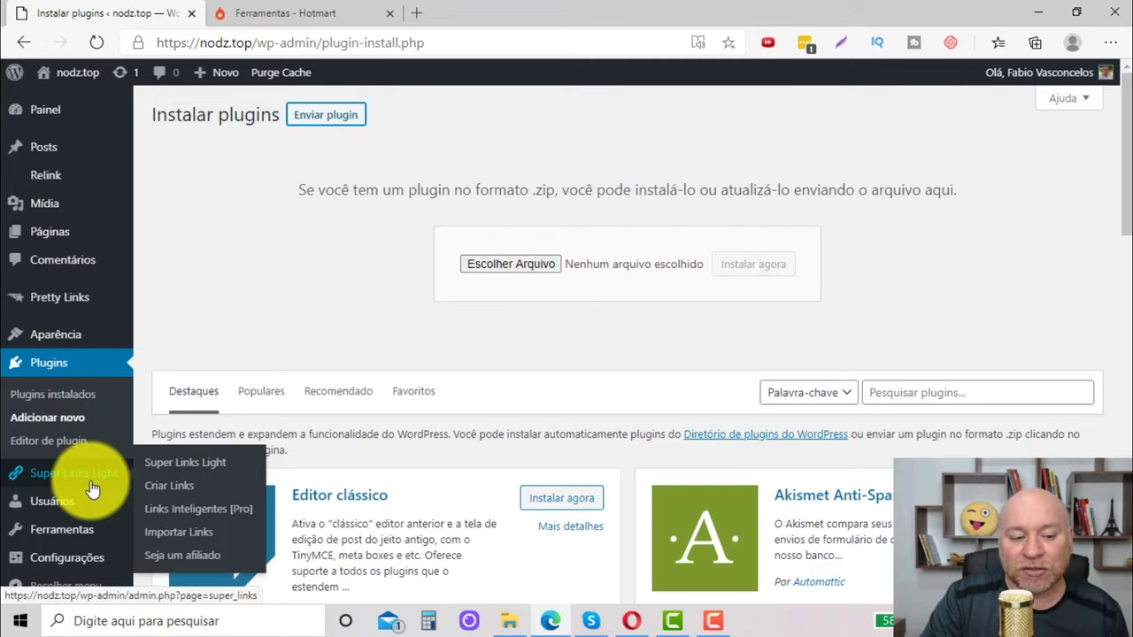
- Open the Super Links Light overview page and examine the feature comparison between the Light and Pro versions
click(190, 464)
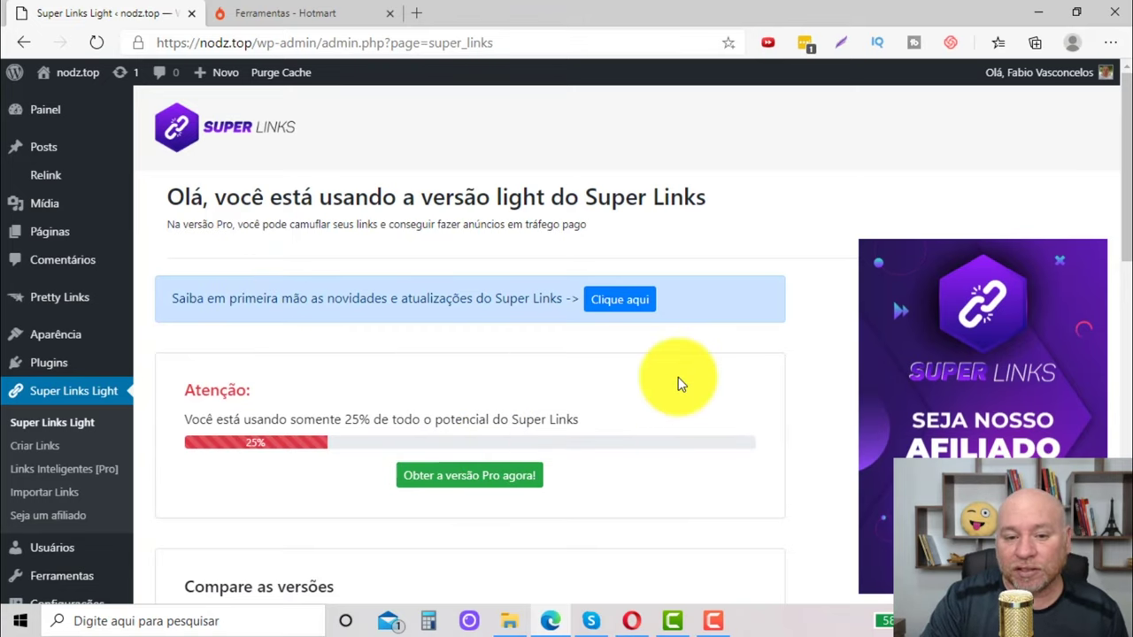
scroll(753, 400, down, 1)
scroll(757, 396, up, 1)
scroll(797, 372, down, 1)
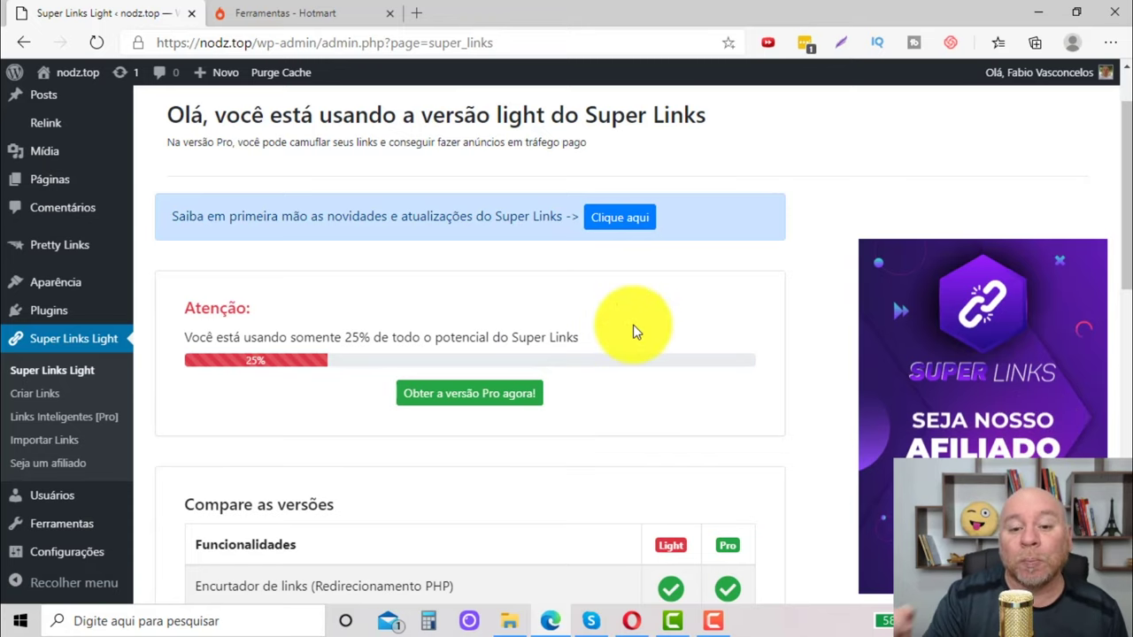
scroll(632, 330, down, 4)
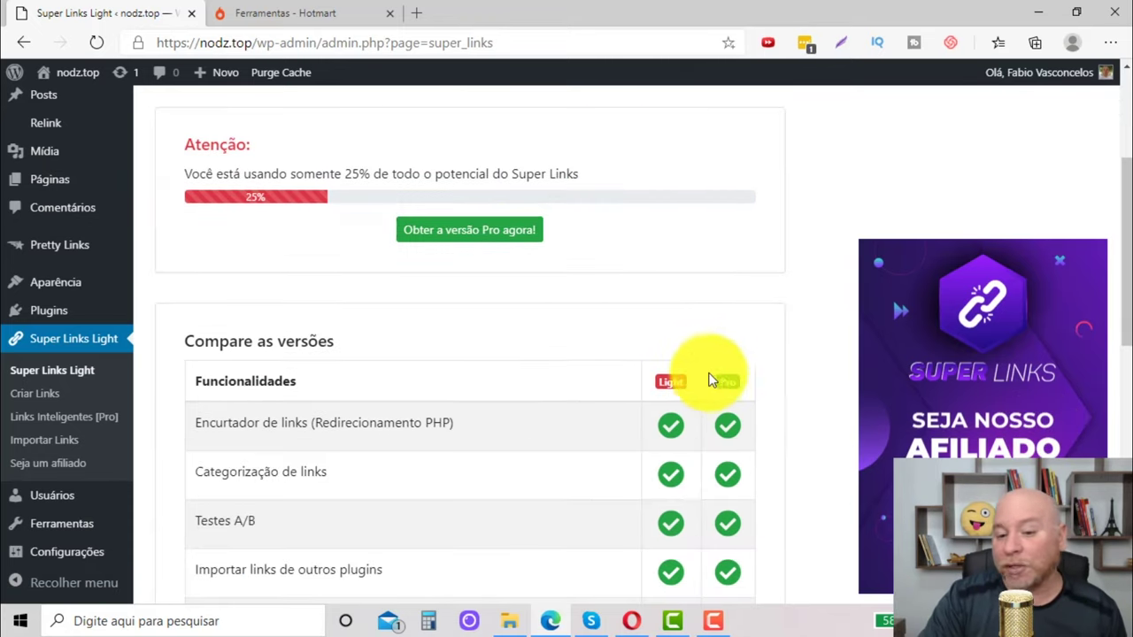
scroll(735, 381, down, 3)
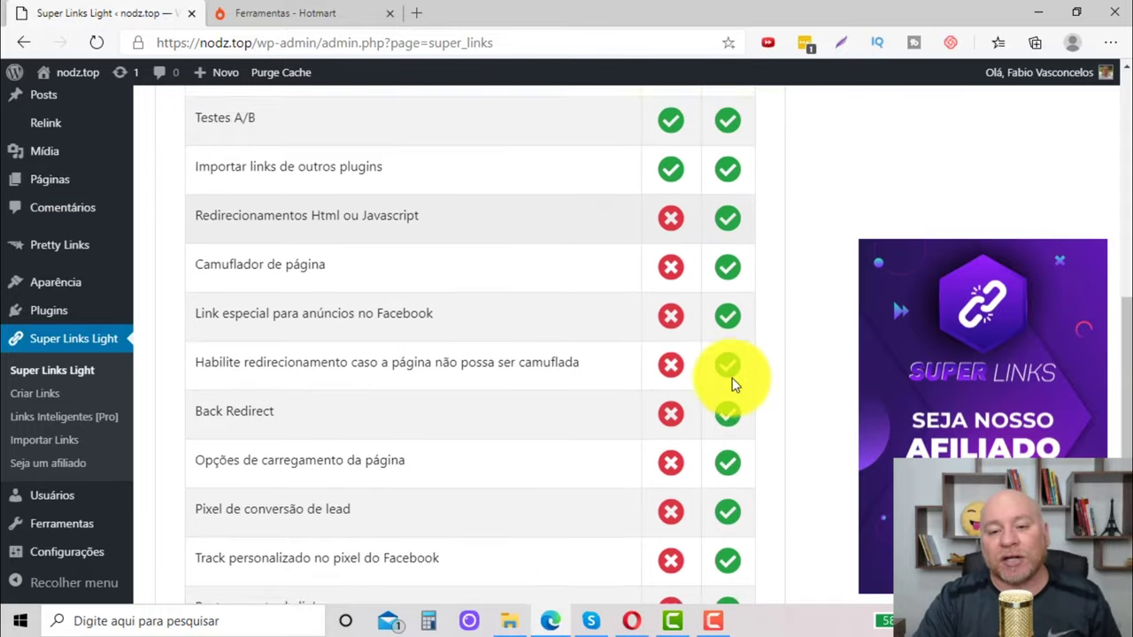
scroll(761, 389, up, 2)
scroll(672, 389, down, 4)
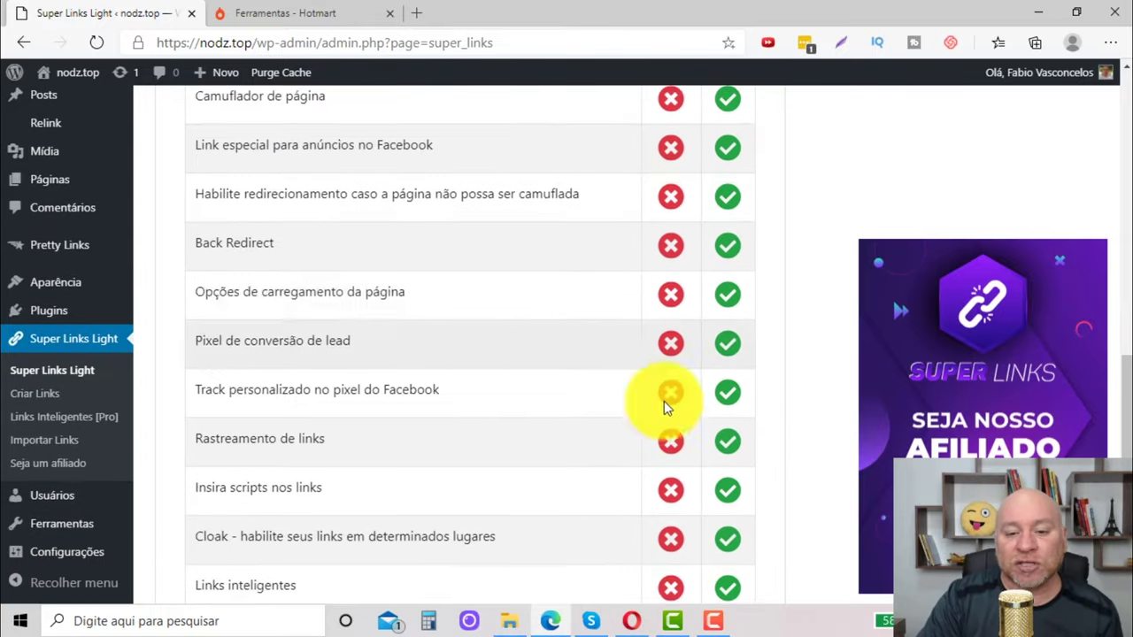
scroll(699, 393, up, 3)
scroll(752, 240, down, 3)
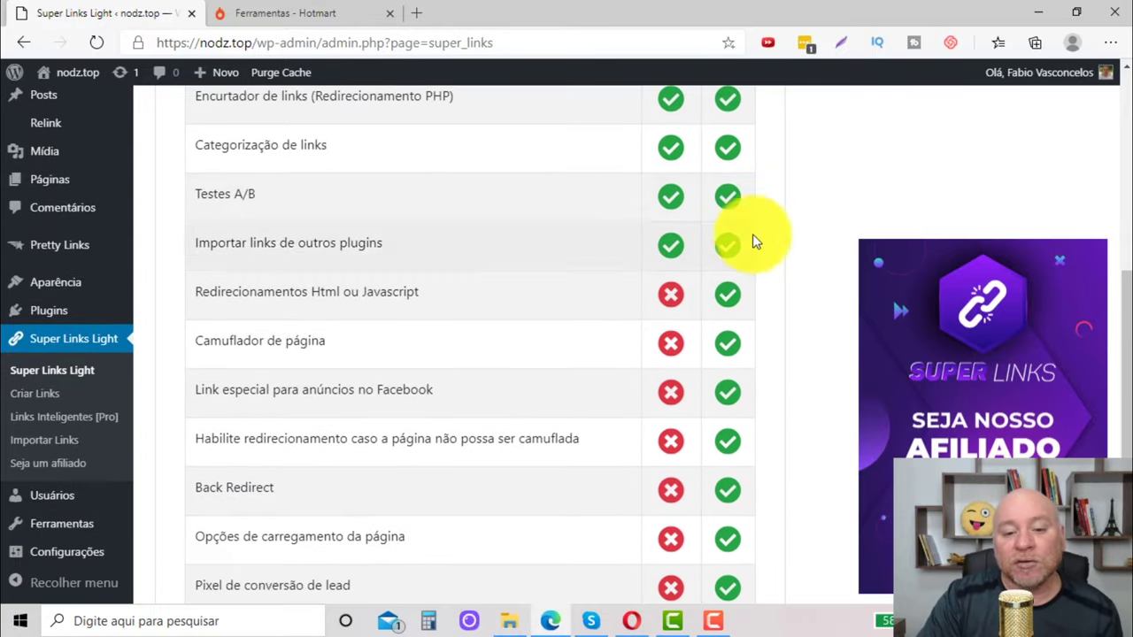
scroll(735, 319, down, 3)
scroll(744, 398, up, 9)
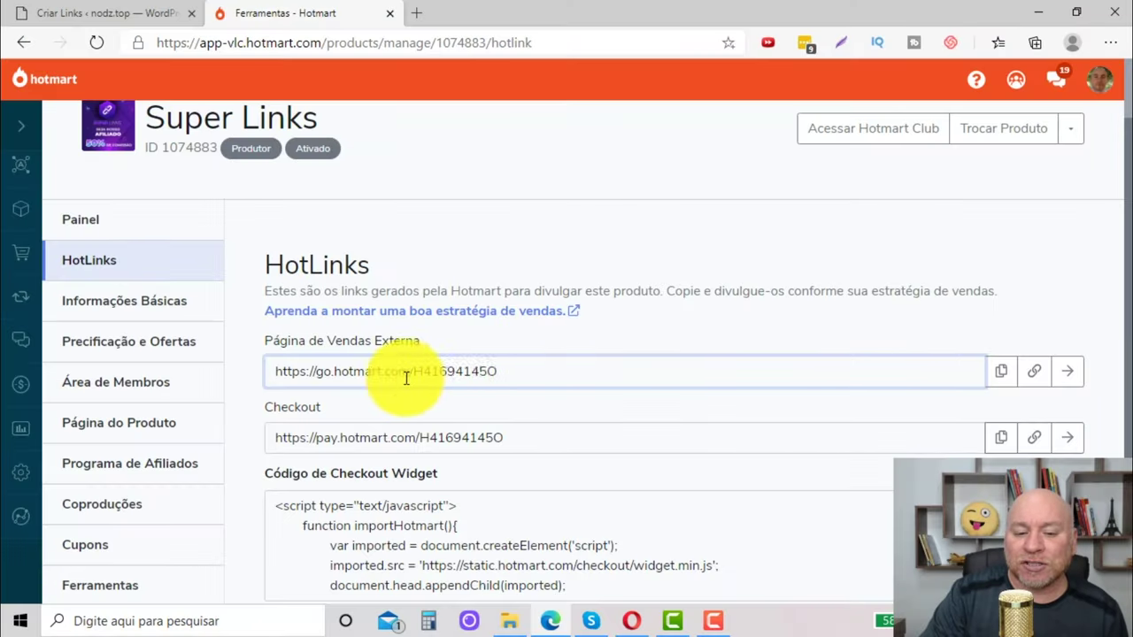
- Inspect the external sales page link in Hotmart's HotLinks and the site's own domain in the WordPress address
click(8, 177)
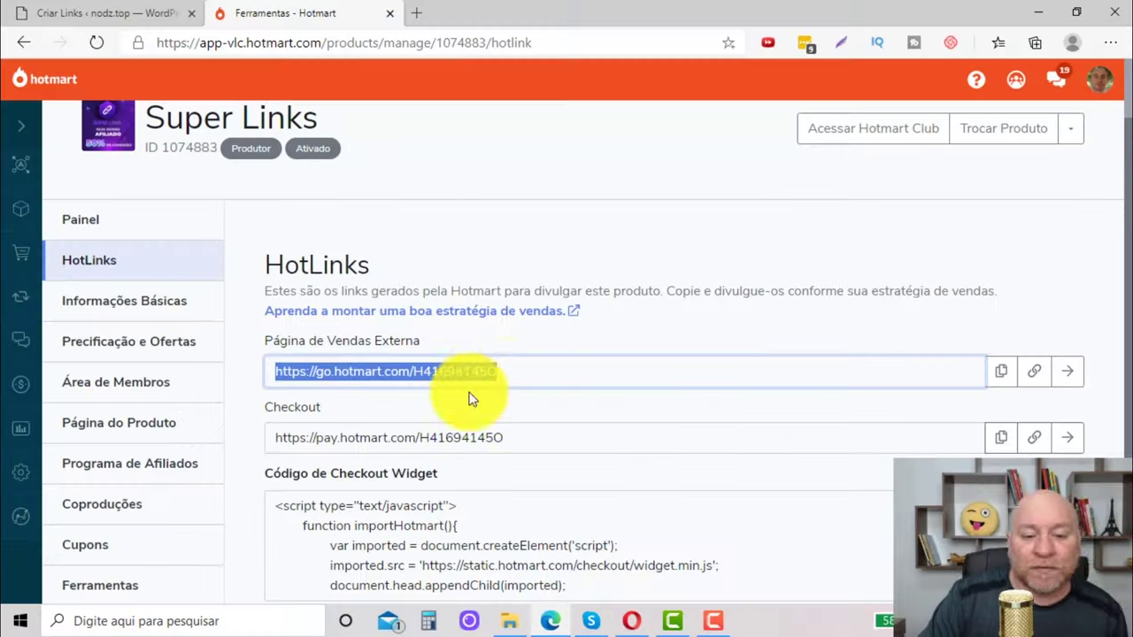
drag(519, 375, 263, 372)
click(337, 362)
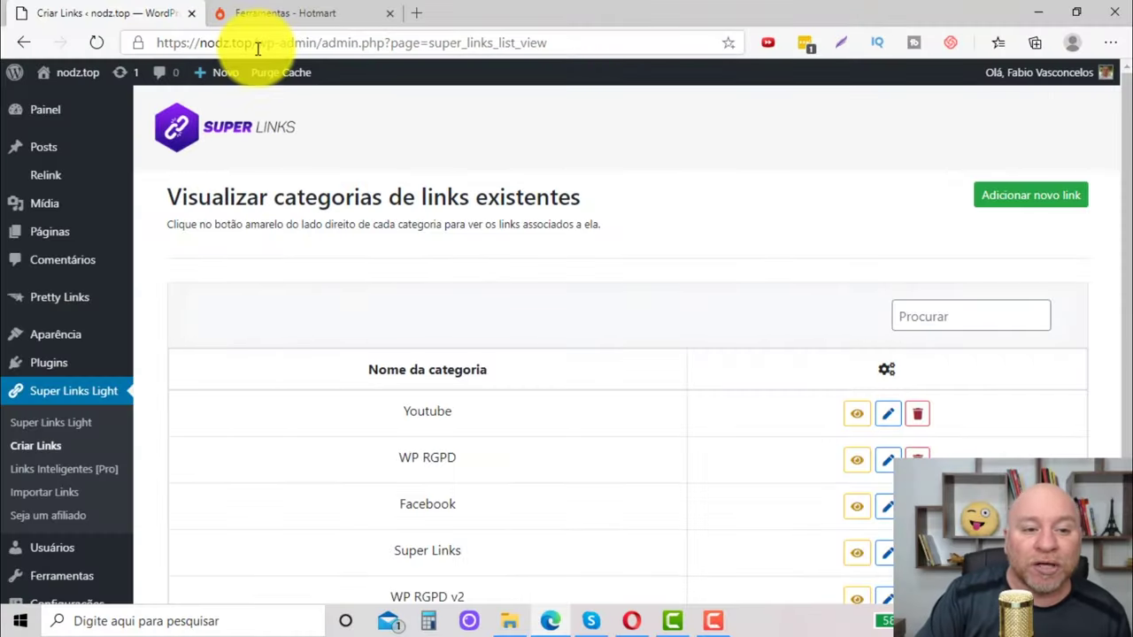
drag(257, 42, 157, 42)
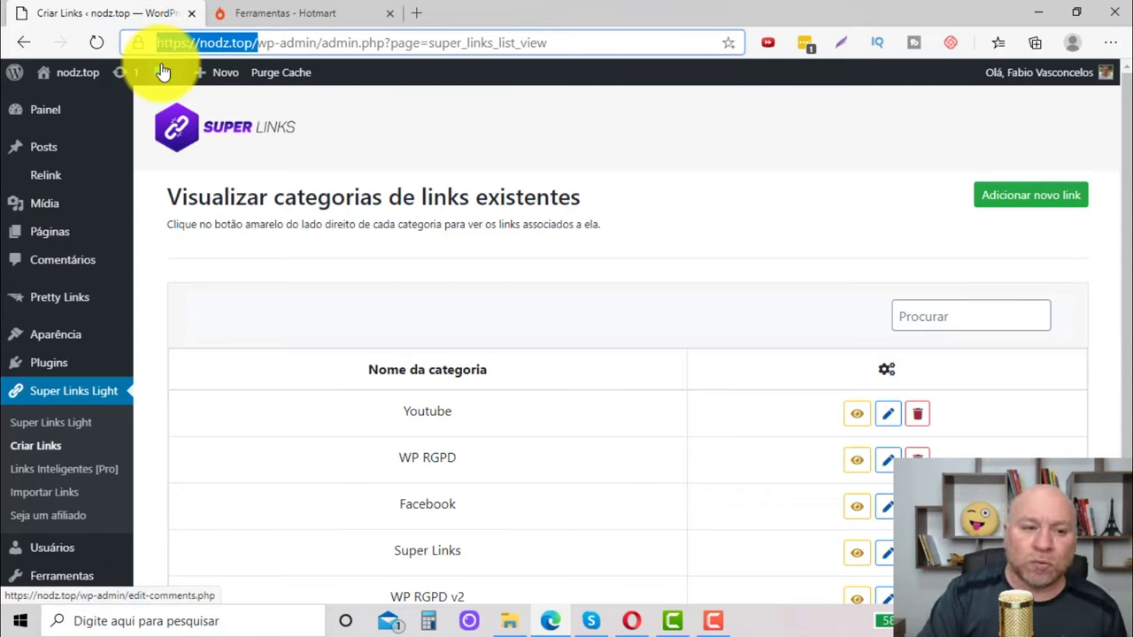
drag(253, 43, 156, 42)
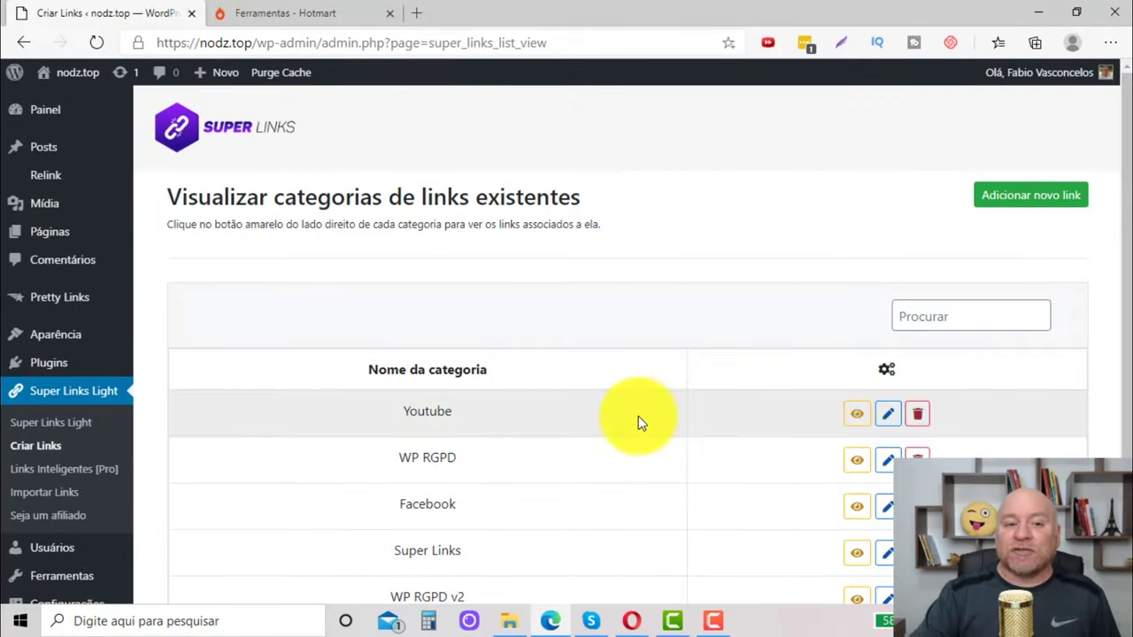
click(397, 8)
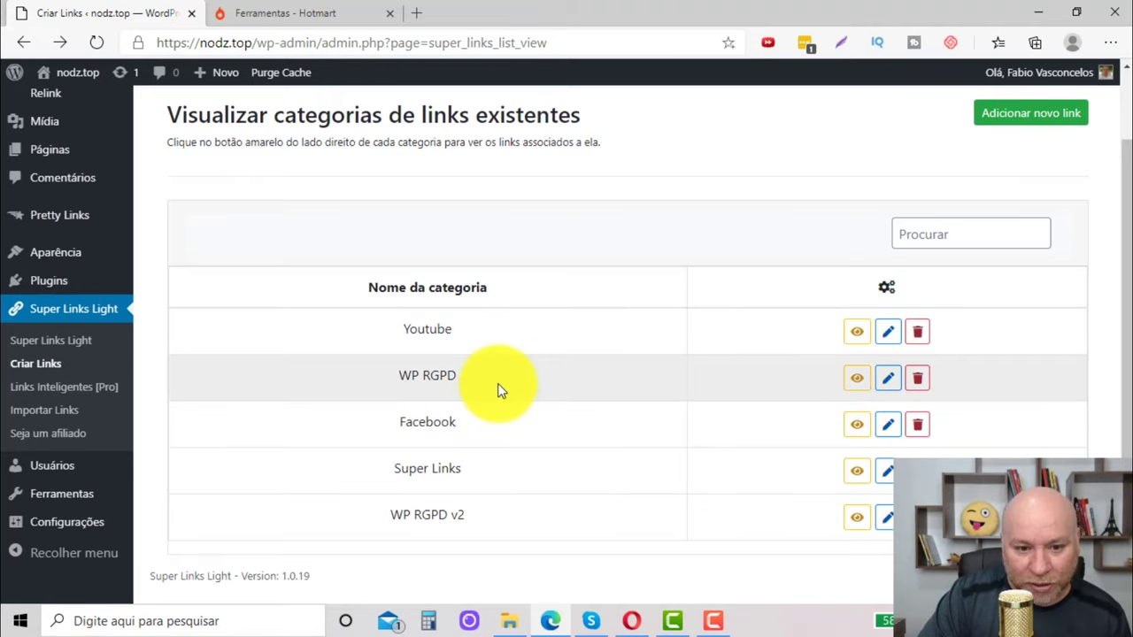
- Start a new link in Super Links and add and save the link category "Super Links - Youtube" for it
click(1013, 131)
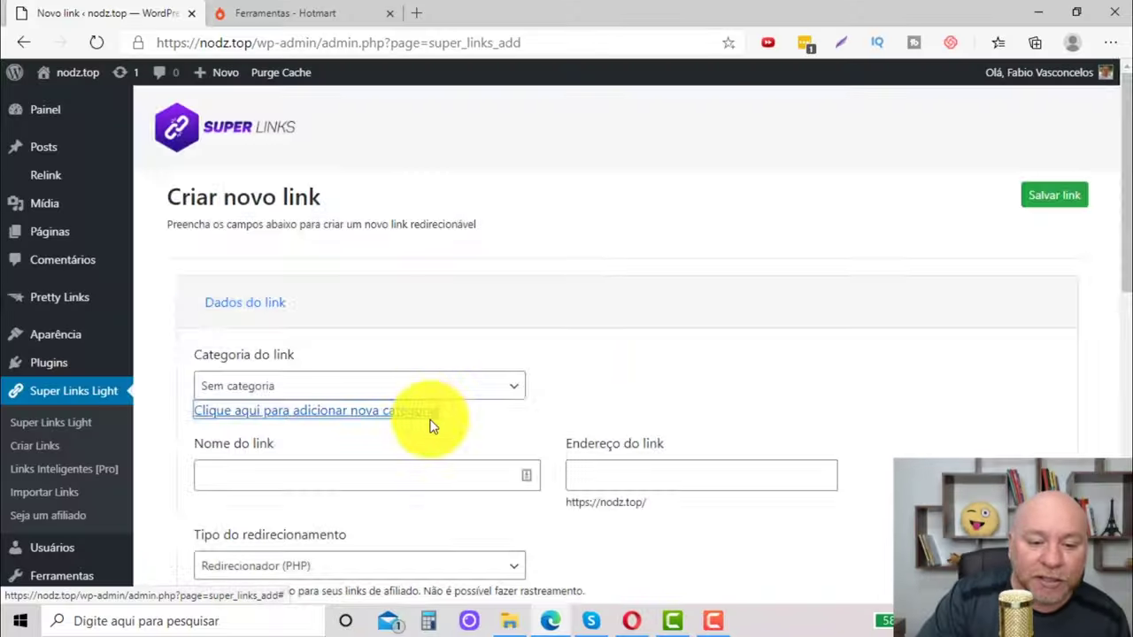
click(411, 410)
click(485, 345)
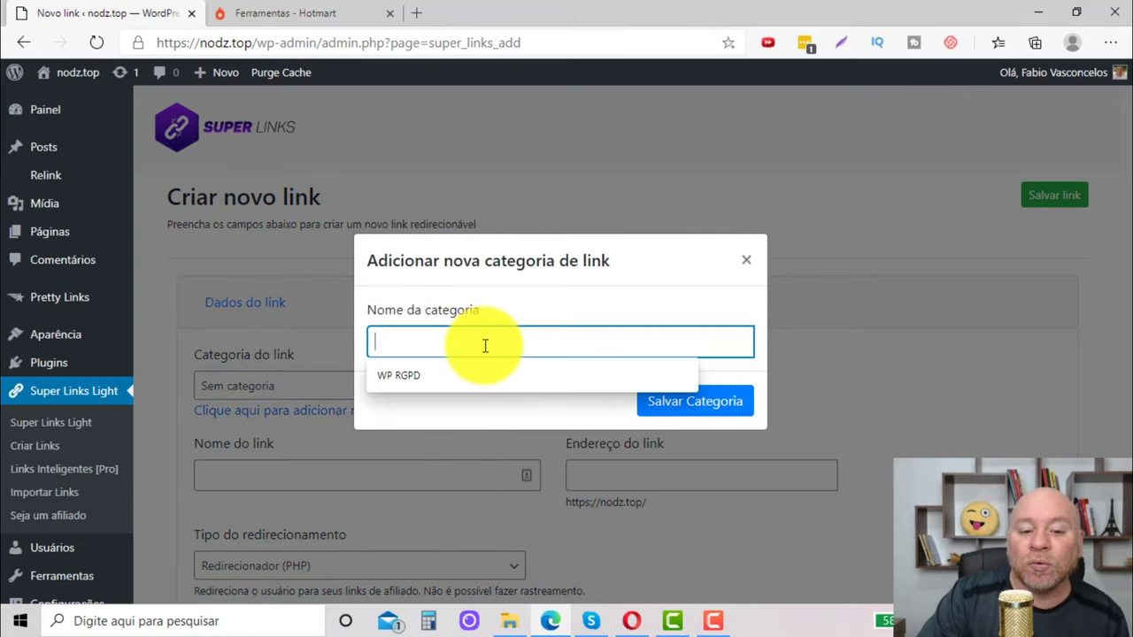
text(Super Links - Youtube)
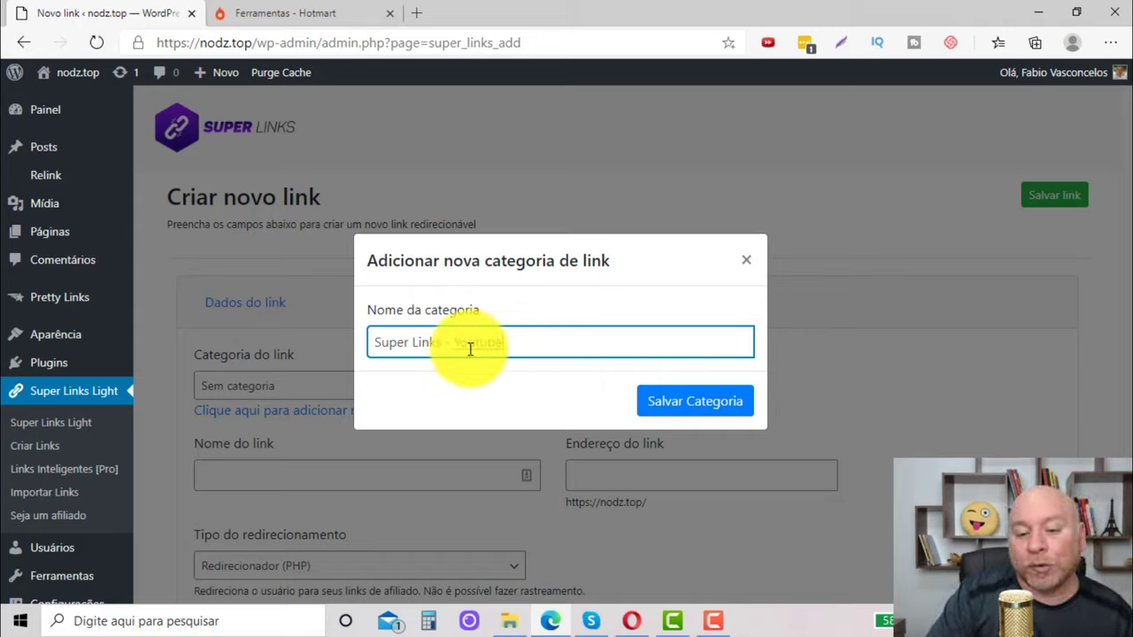
click(719, 405)
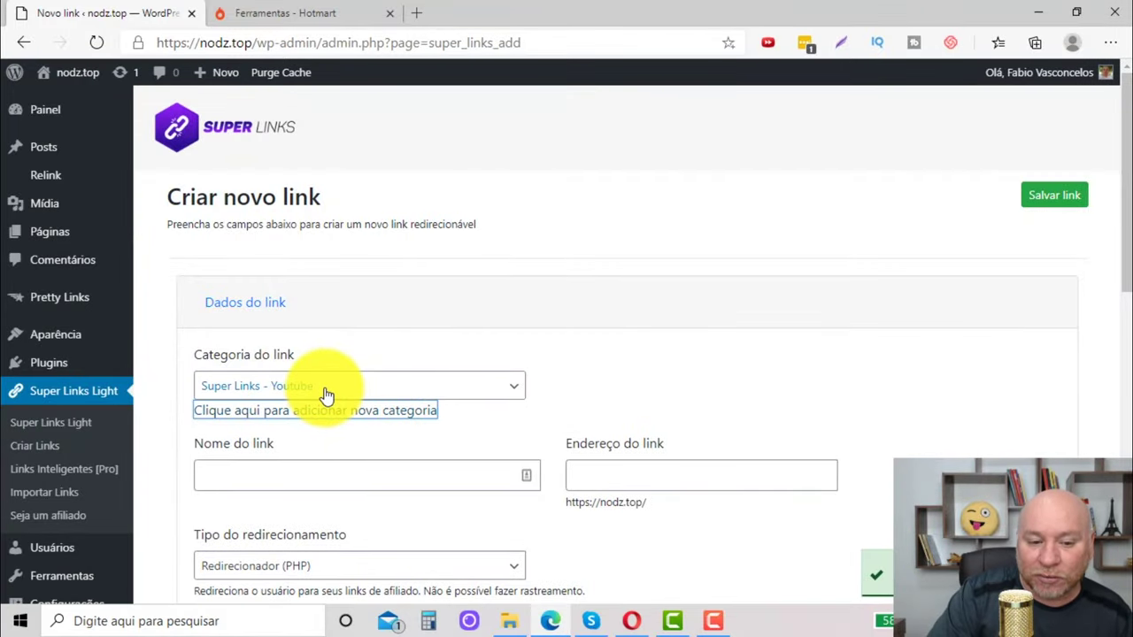
- Name the new link "Super Links - Youtube"
click(306, 477)
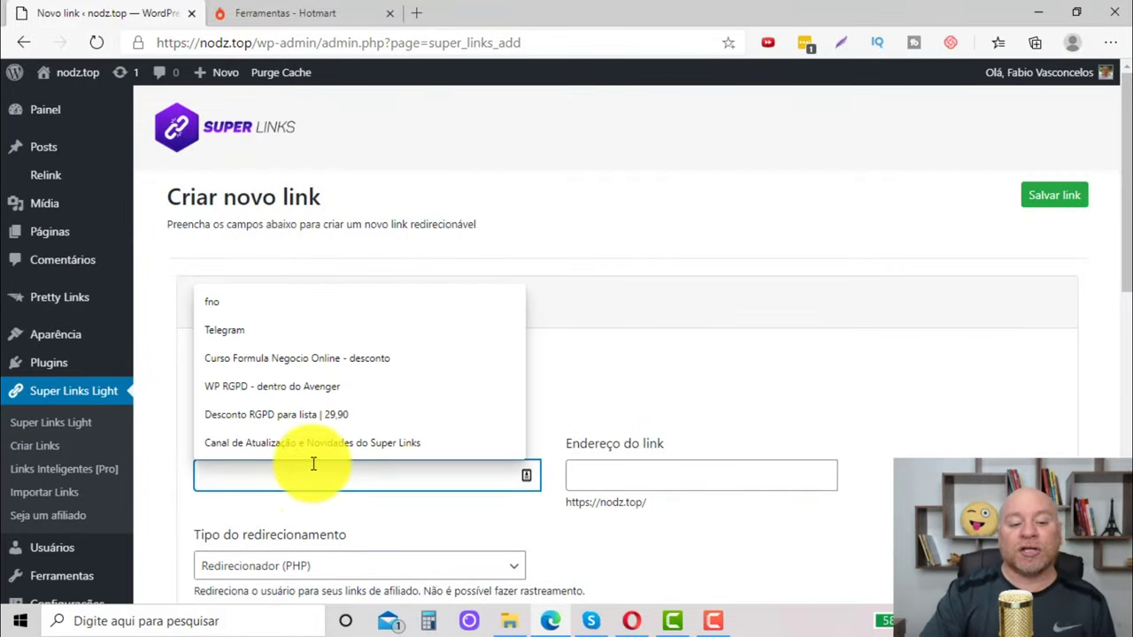
click(356, 470)
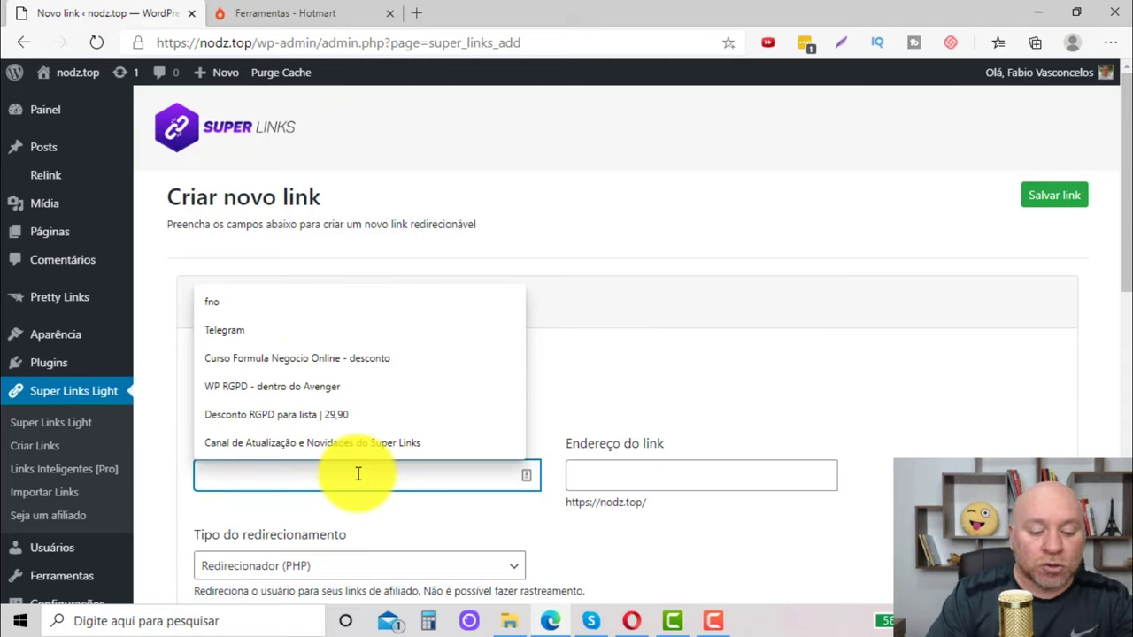
text(Super Links - Yo)
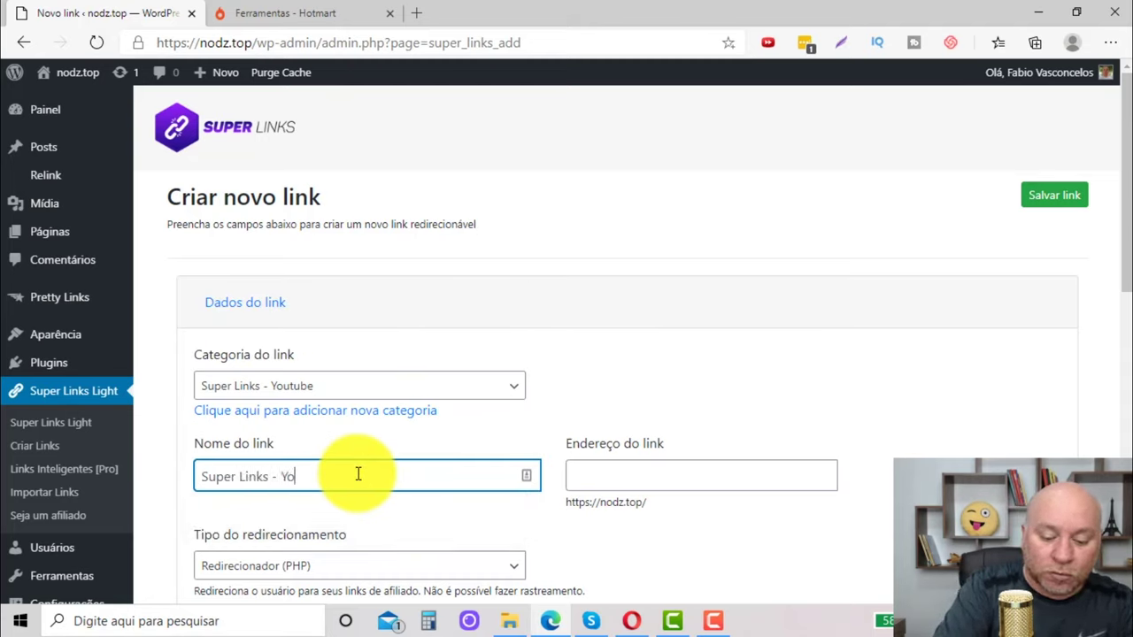
text(utube)
- Enter "youtube" as the link address and check the full URL preview beneath it
click(669, 478)
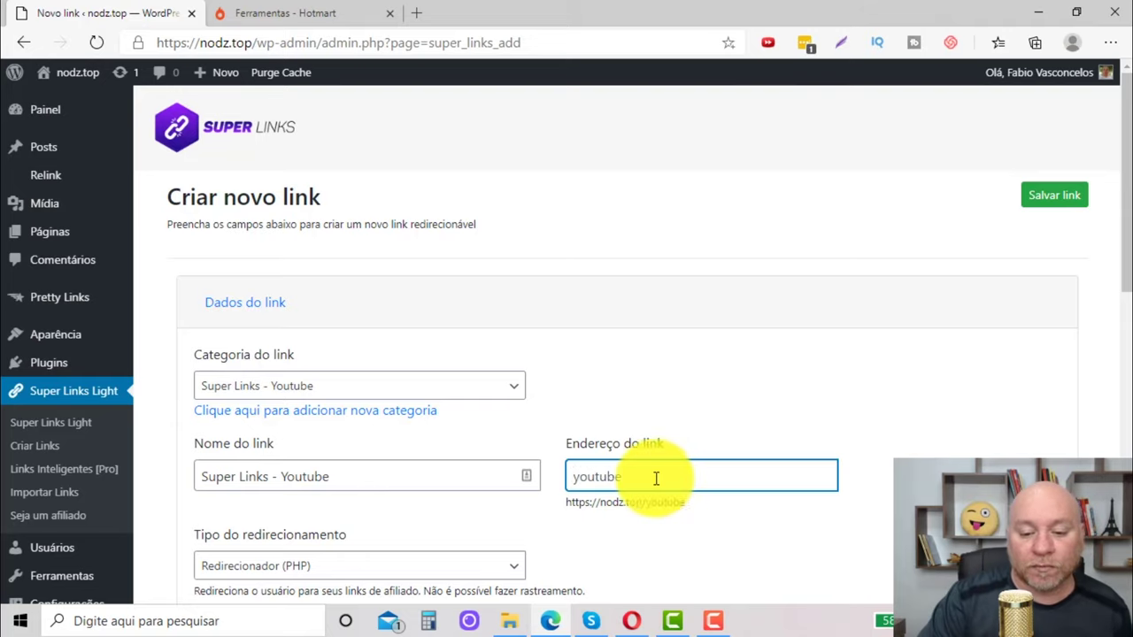
drag(686, 503, 566, 507)
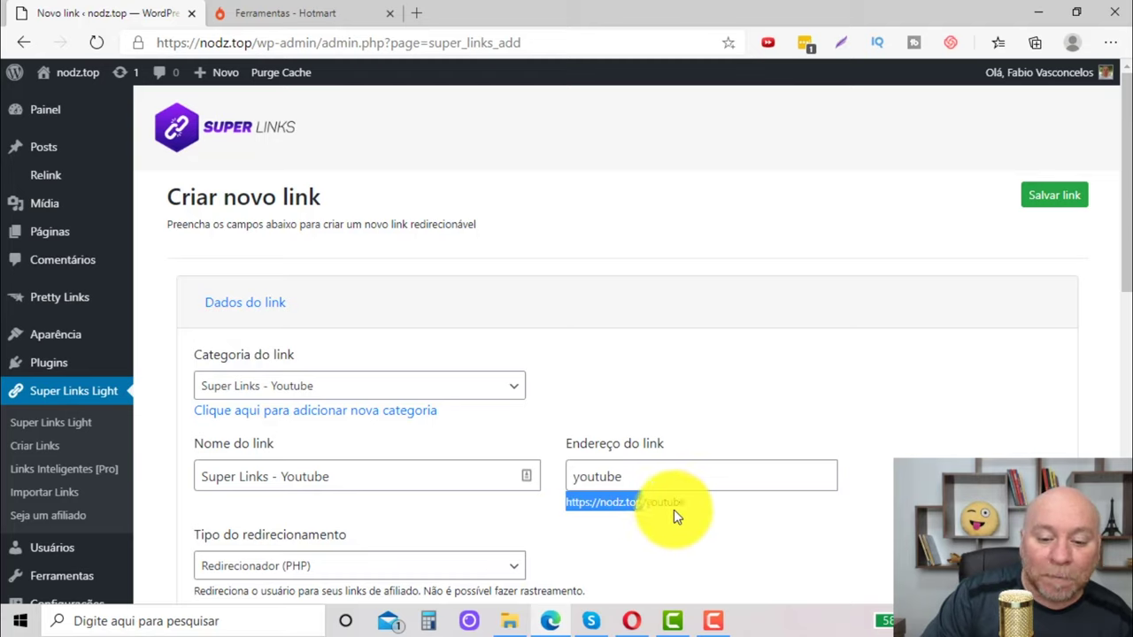
click(703, 474)
text(youtube)
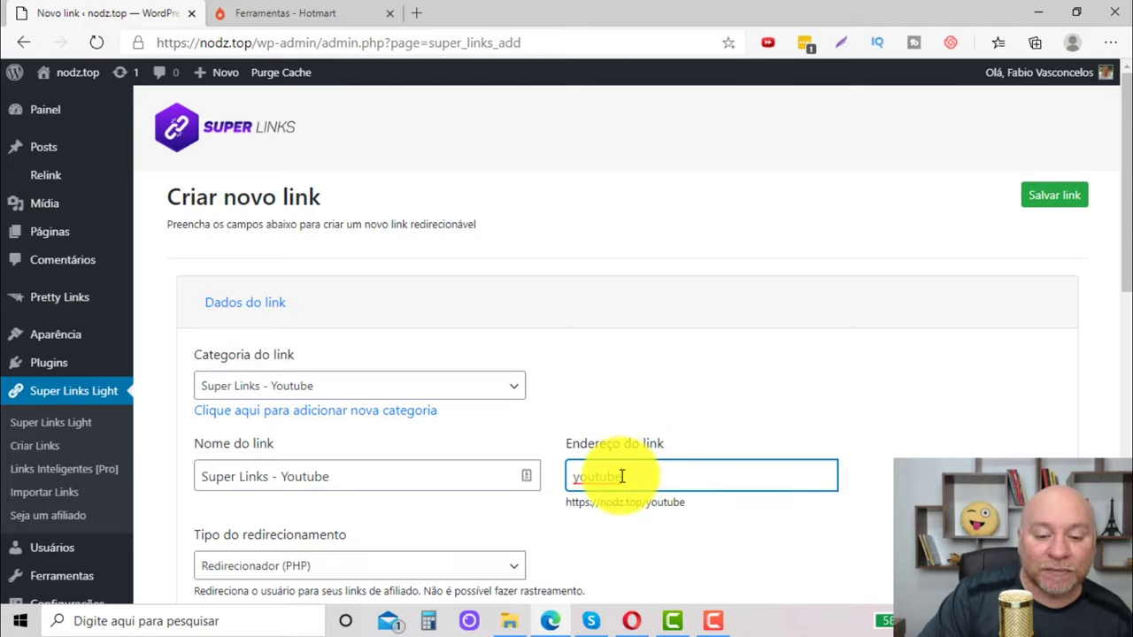
- Replace the link address with "super-links-gratis"
scroll(662, 447, down, 1)
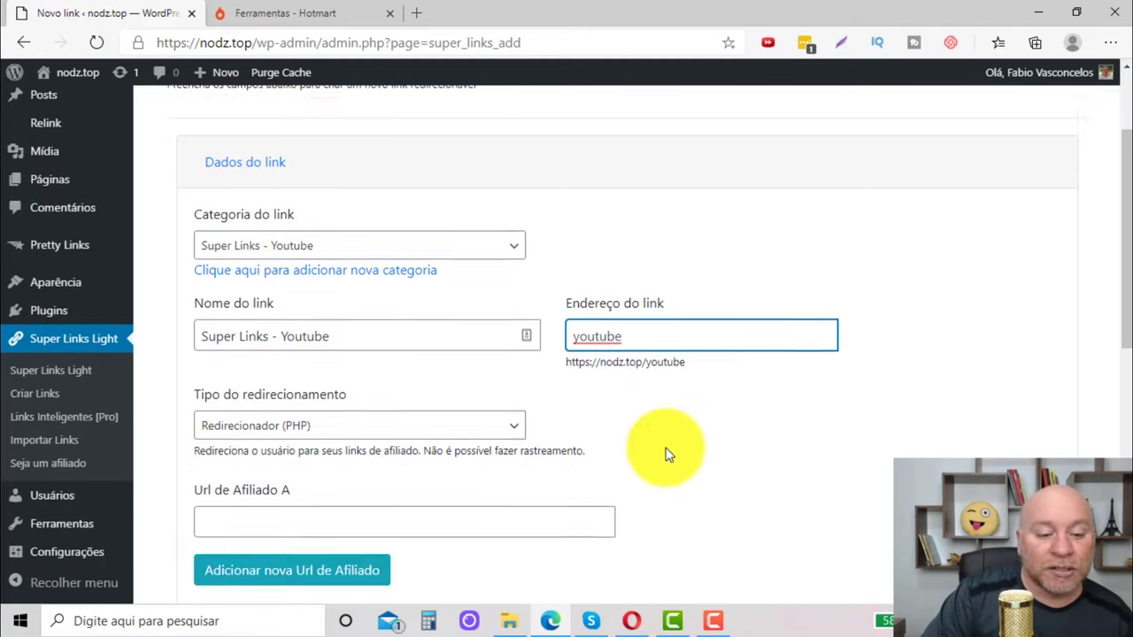
drag(625, 306, 516, 311)
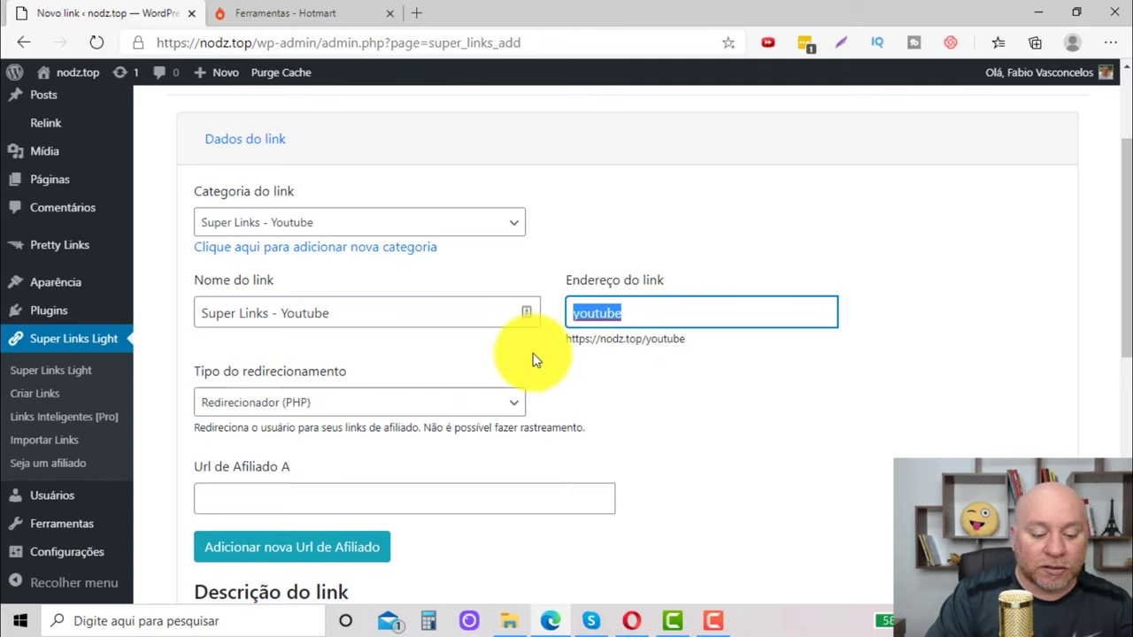
text(super-links-gratis)
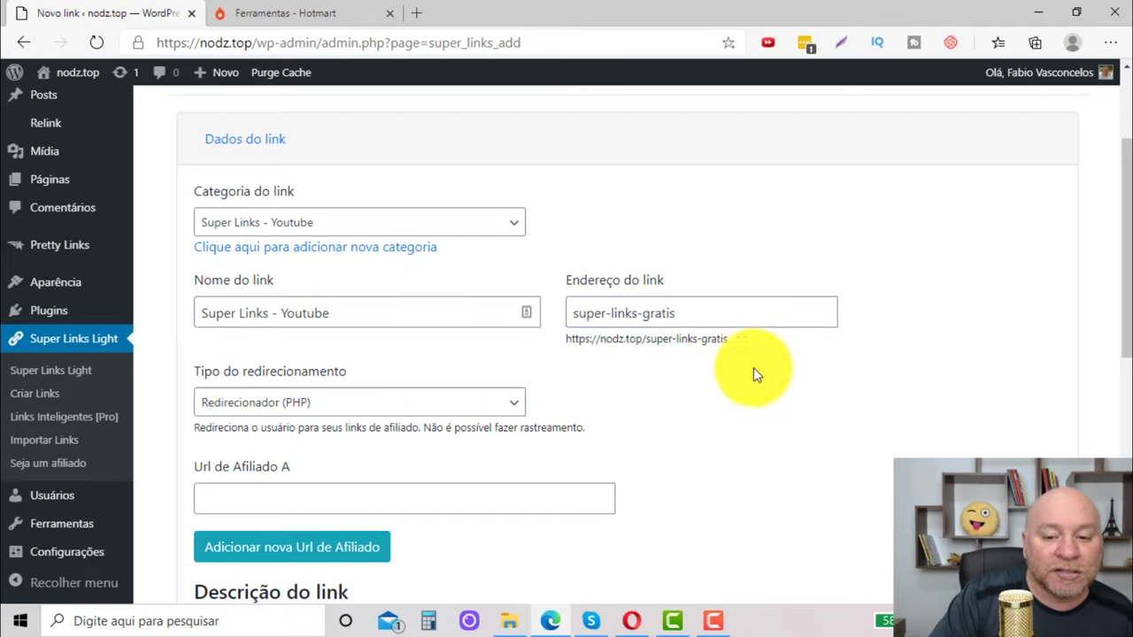
- Choose "Redirecionador (PHP)" as the link's redirect type
click(453, 407)
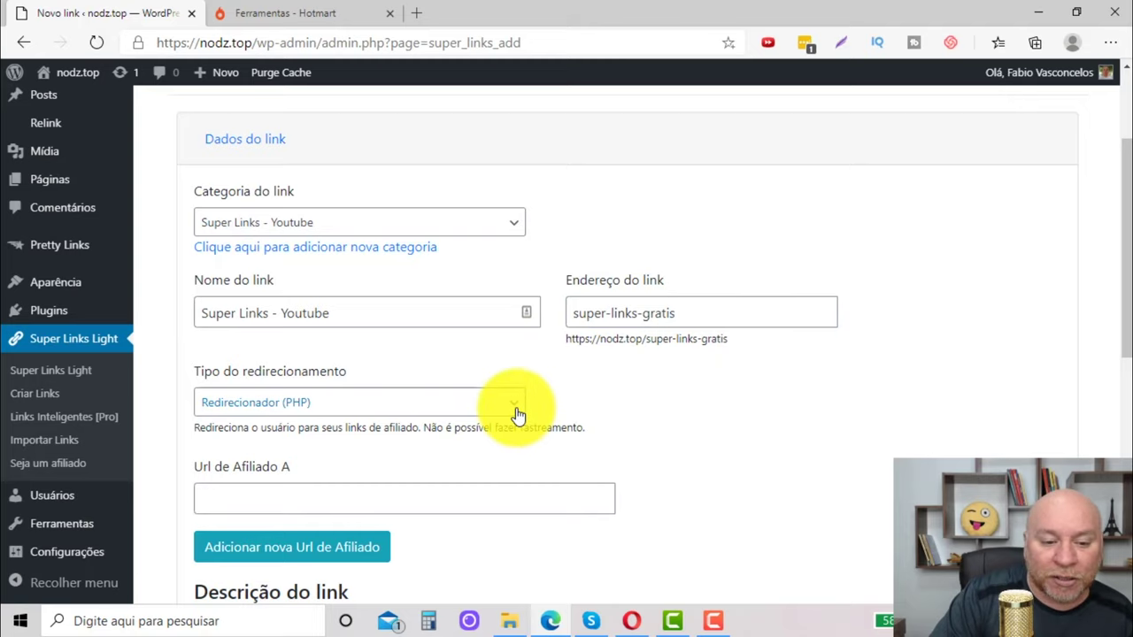
click(516, 409)
click(397, 428)
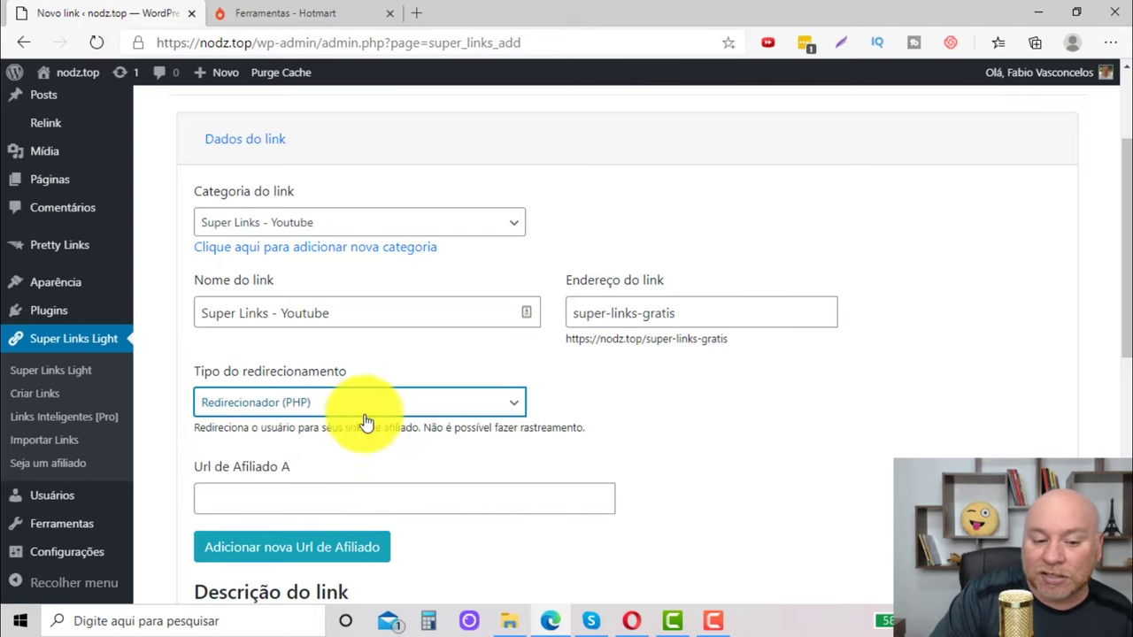
- Switch to the Hotmart page and copy the "Página de Vendas Externa" hotlink of the Super Links product
scroll(636, 448, down, 1)
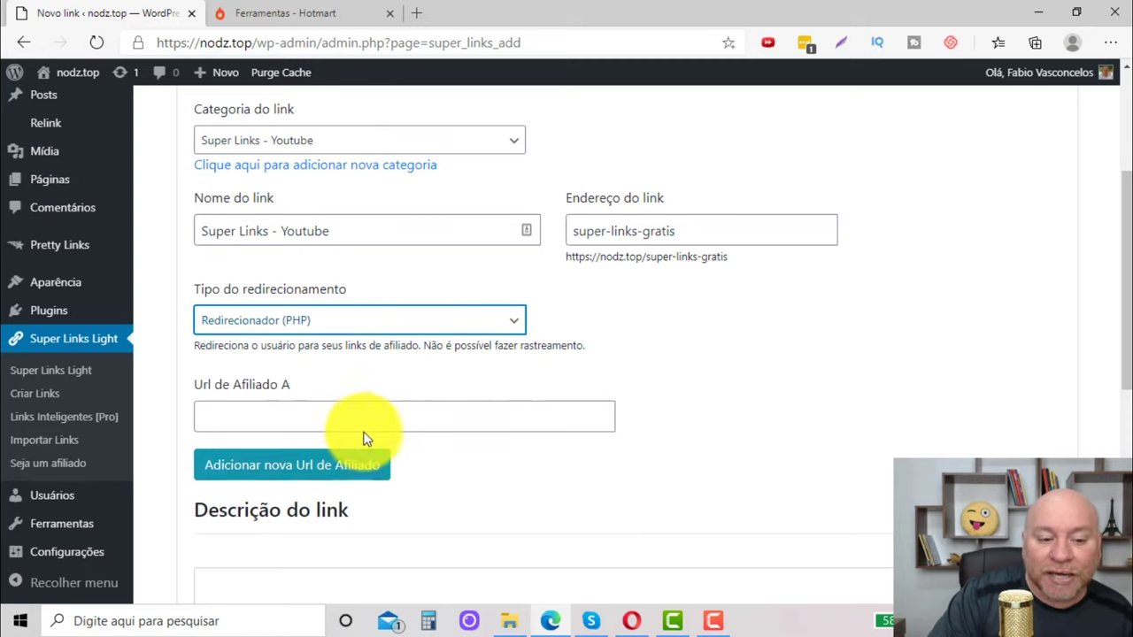
click(390, 421)
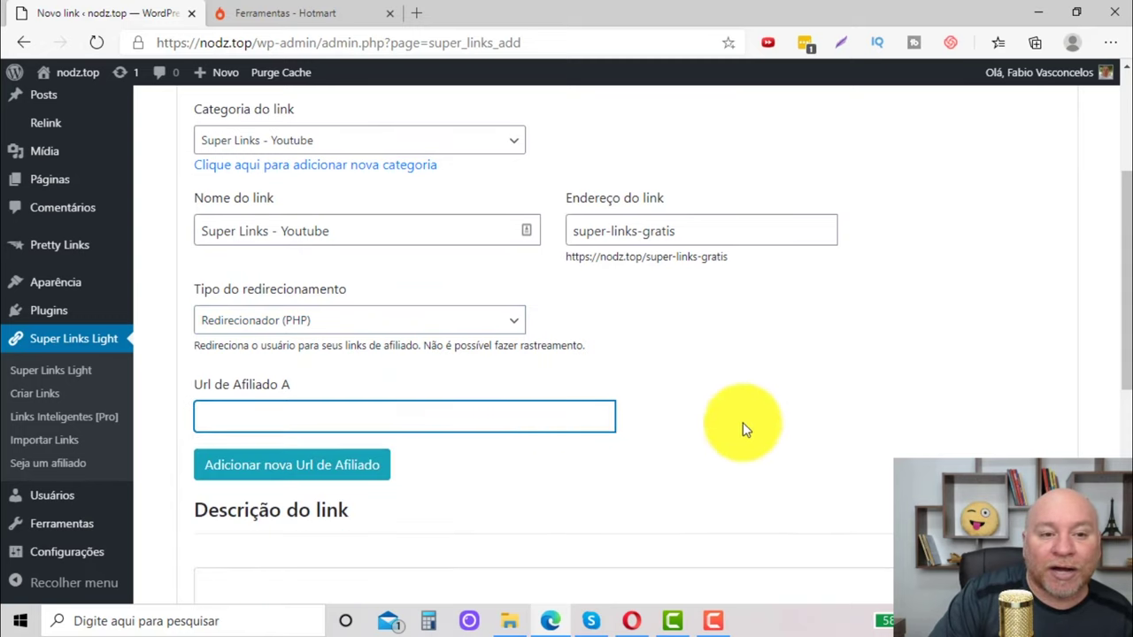
click(354, 17)
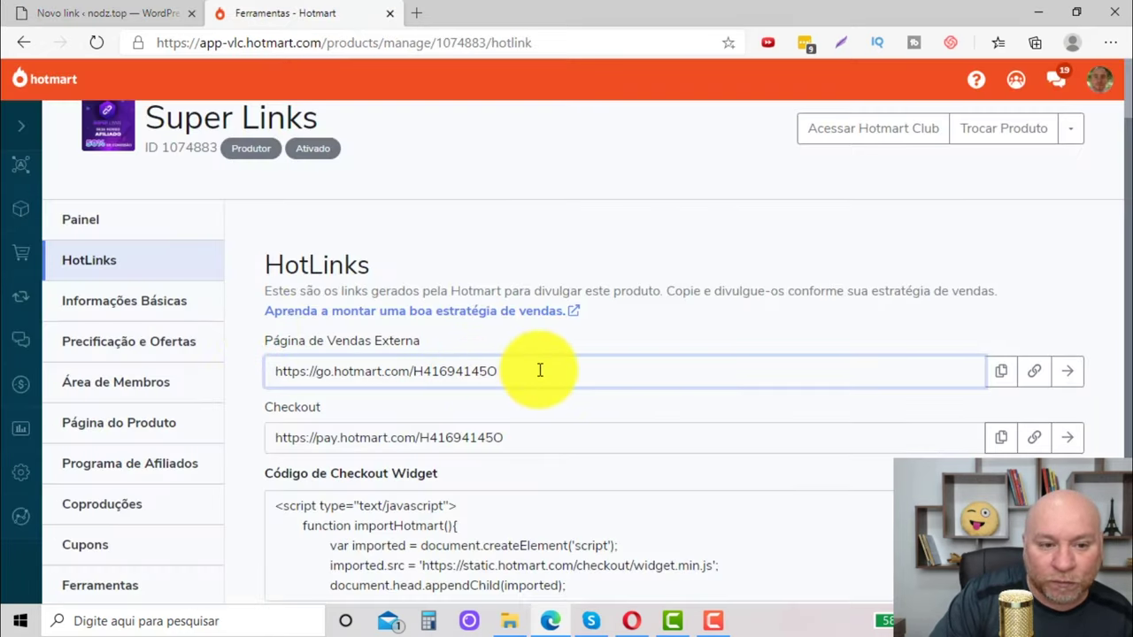
click(497, 368)
key(ctrl+c)
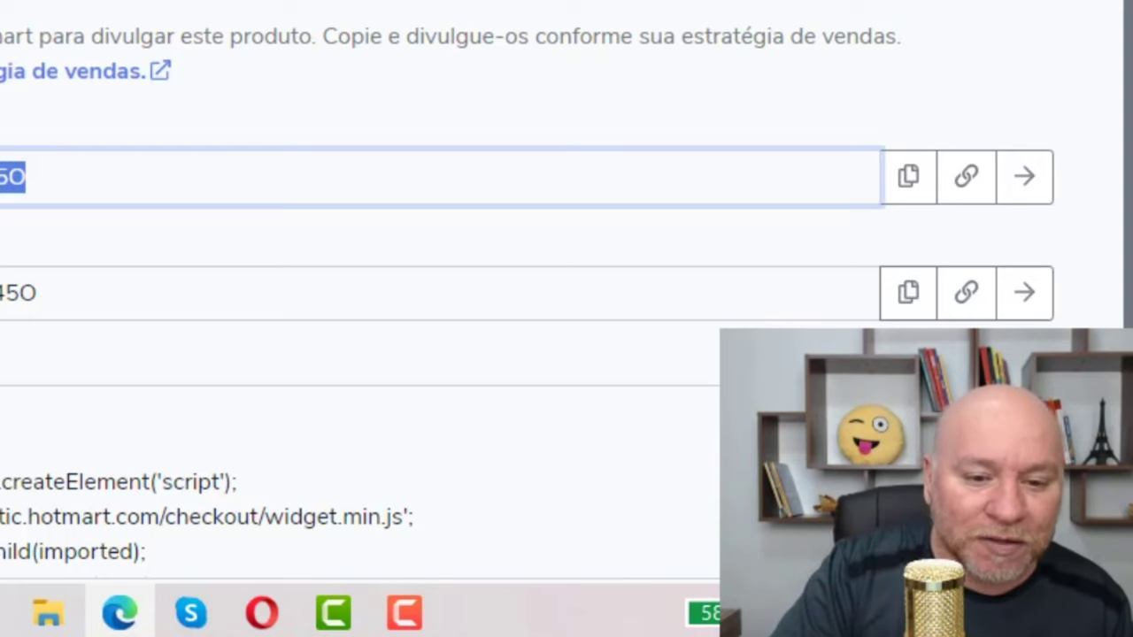
right_click(9, 182)
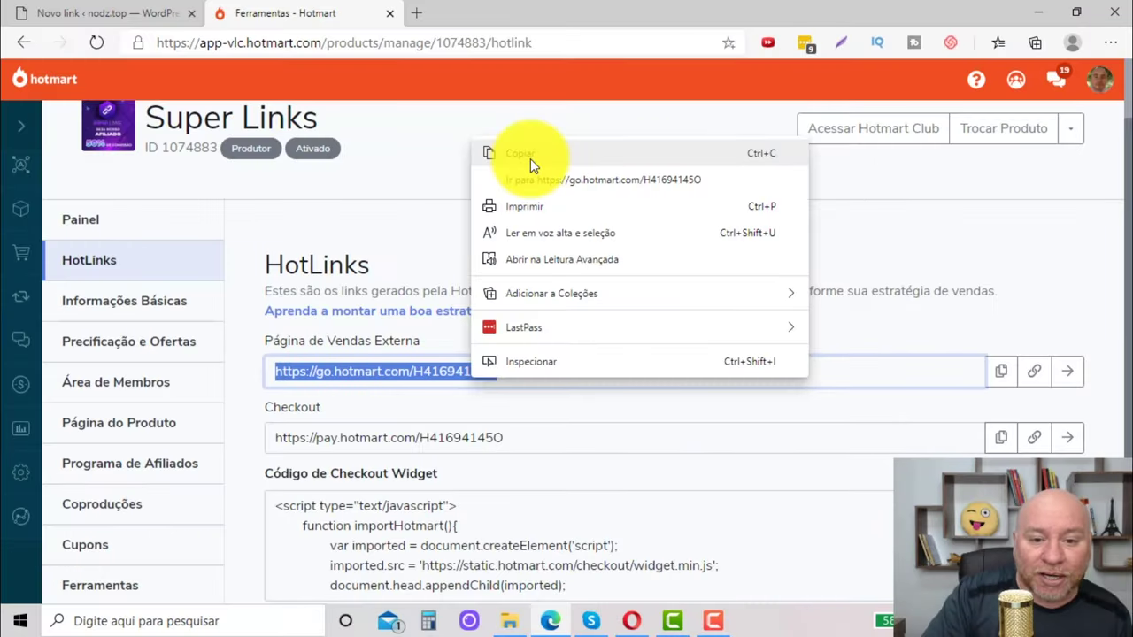
click(531, 159)
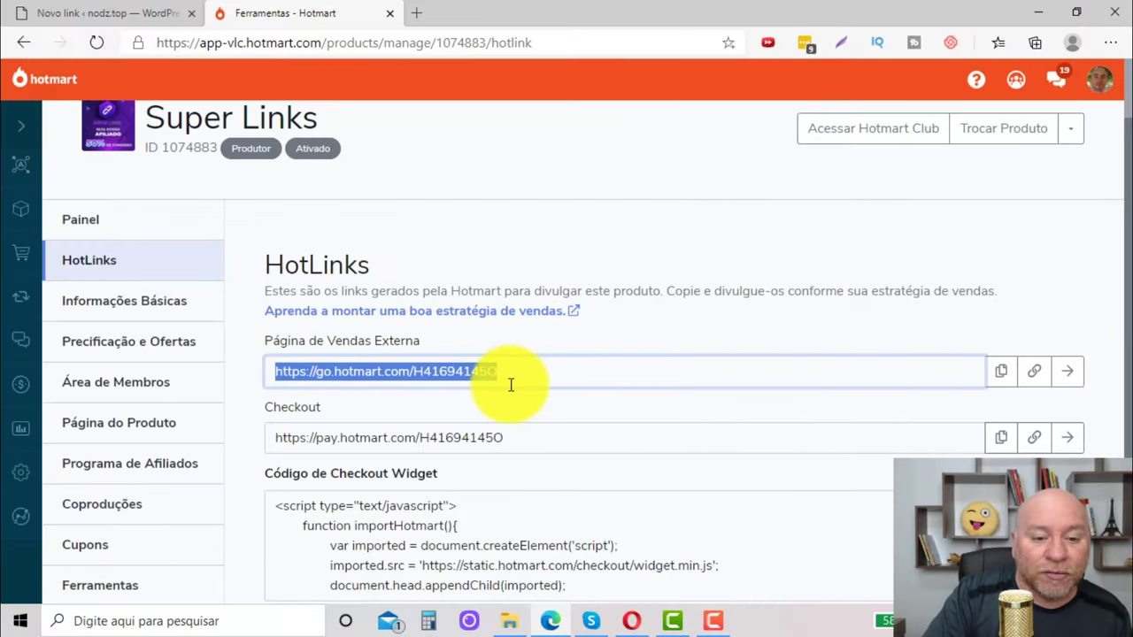
click(142, 13)
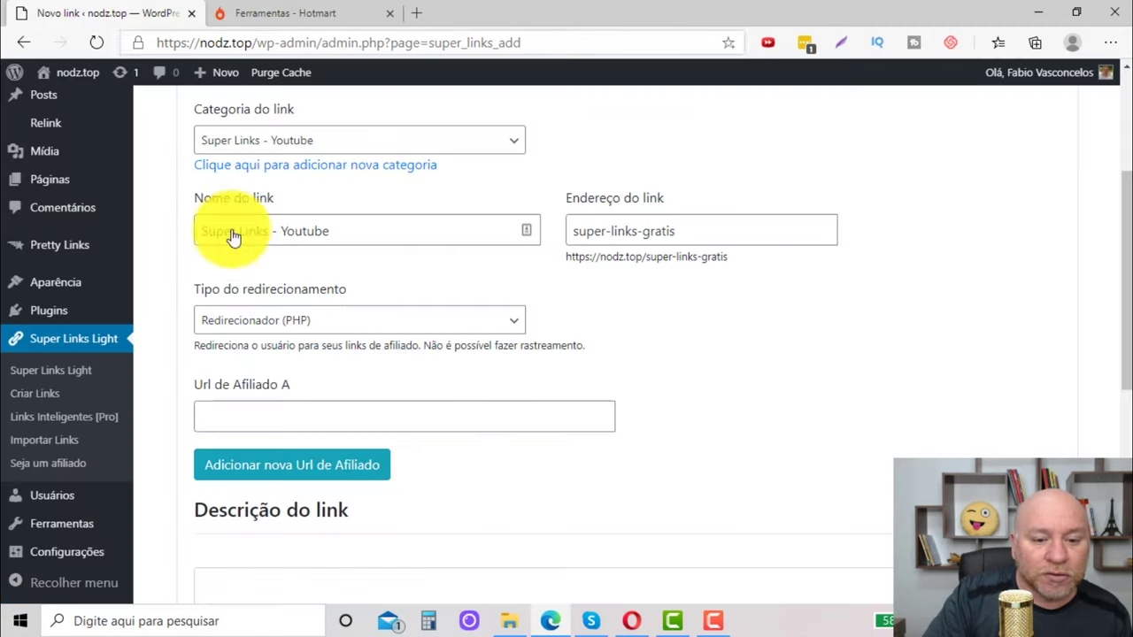
click(378, 410)
key(ctrl+v)
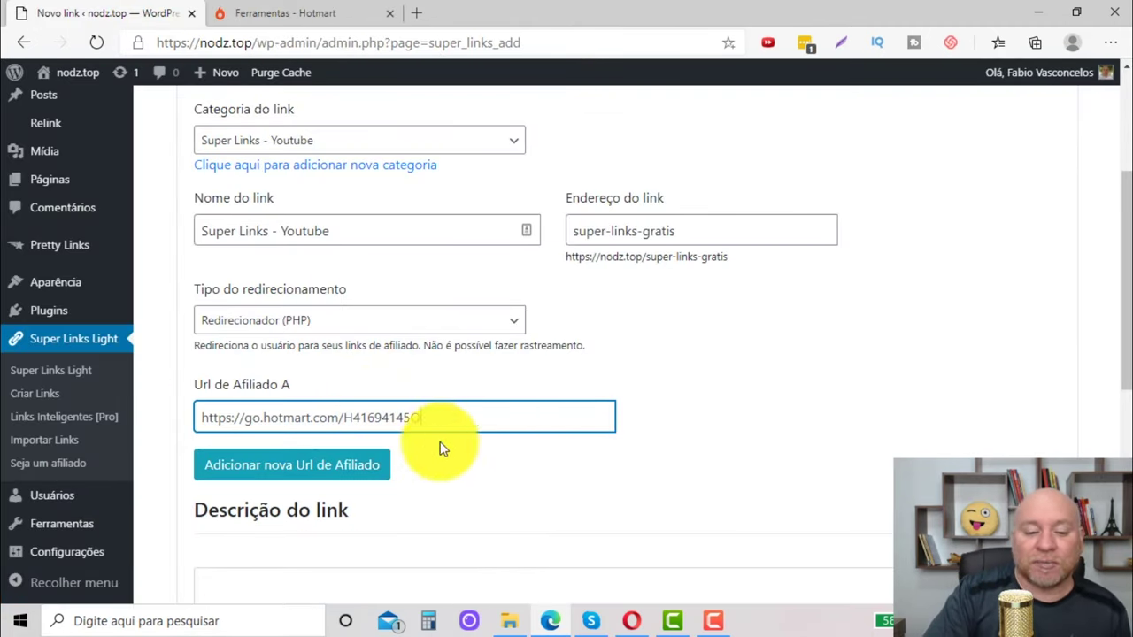
- Add two more affiliate URL entries, B and C, and remove entry C
click(344, 469)
click(383, 466)
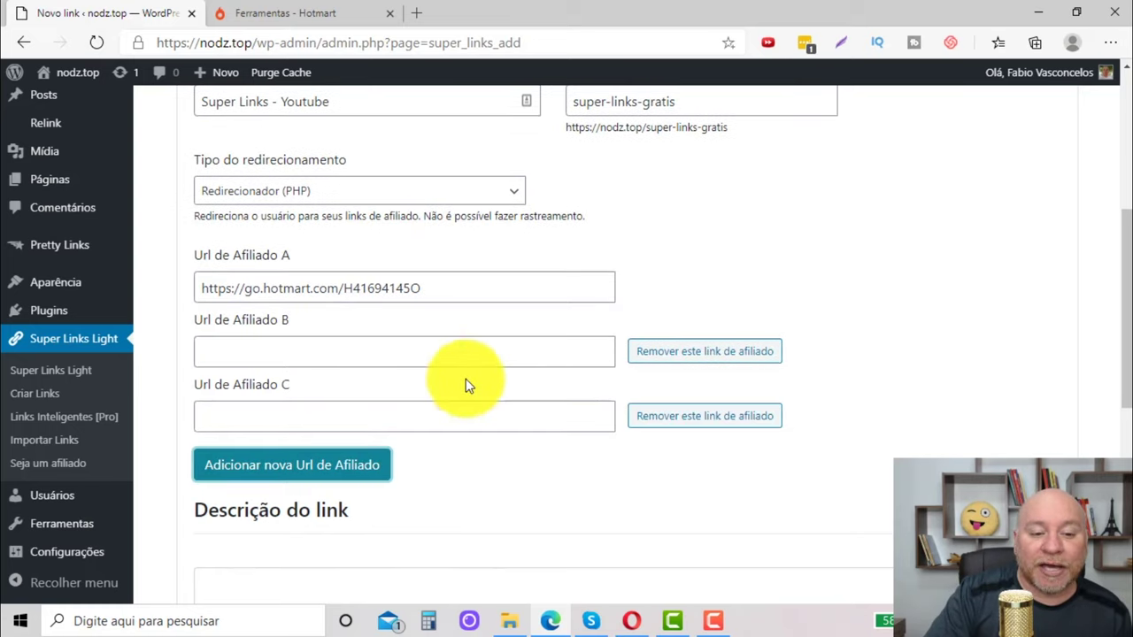
click(424, 353)
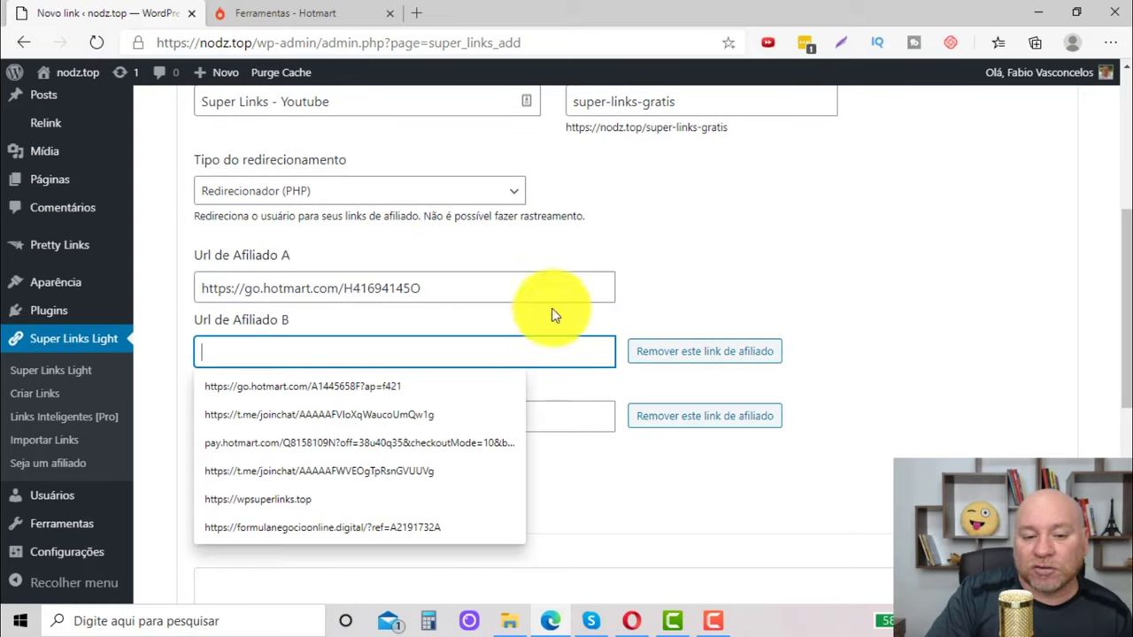
click(513, 289)
drag(514, 289, 193, 299)
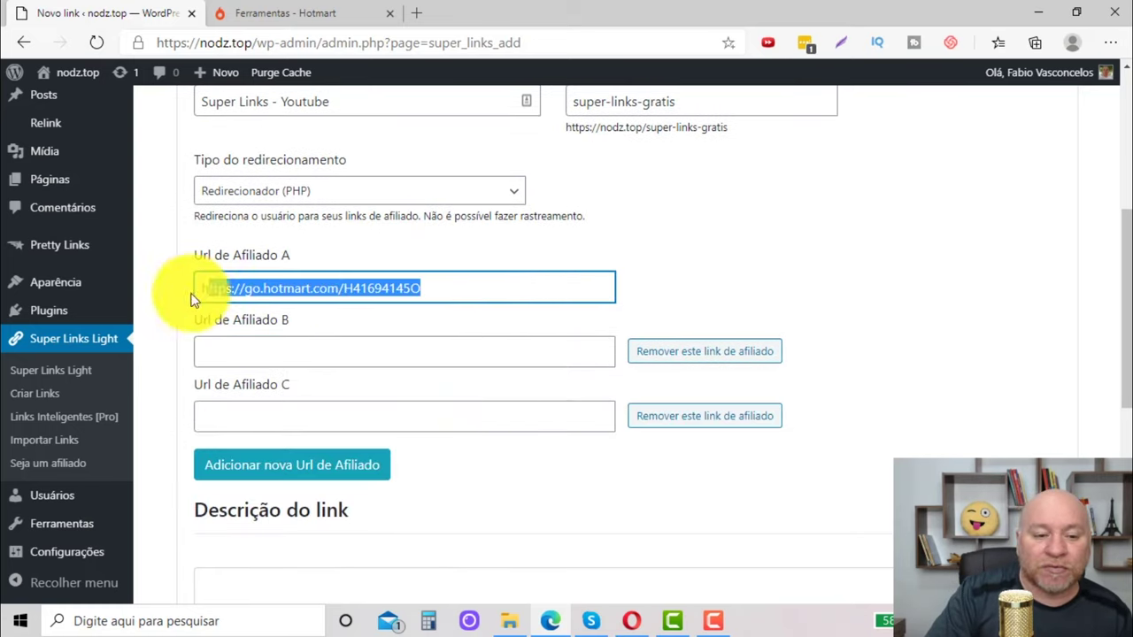
click(382, 357)
click(708, 416)
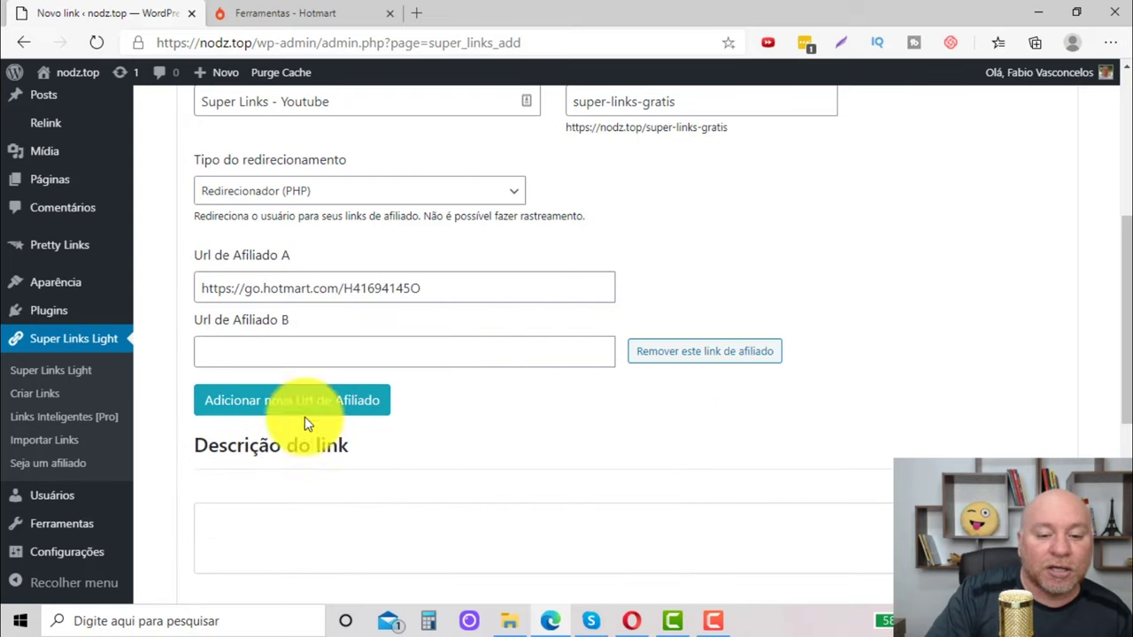
- Copy the "Recrutamento de Afiliados" link from Hotmart and paste it as affiliate URL B in the WordPress link form
click(280, 12)
scroll(386, 380, down, 2)
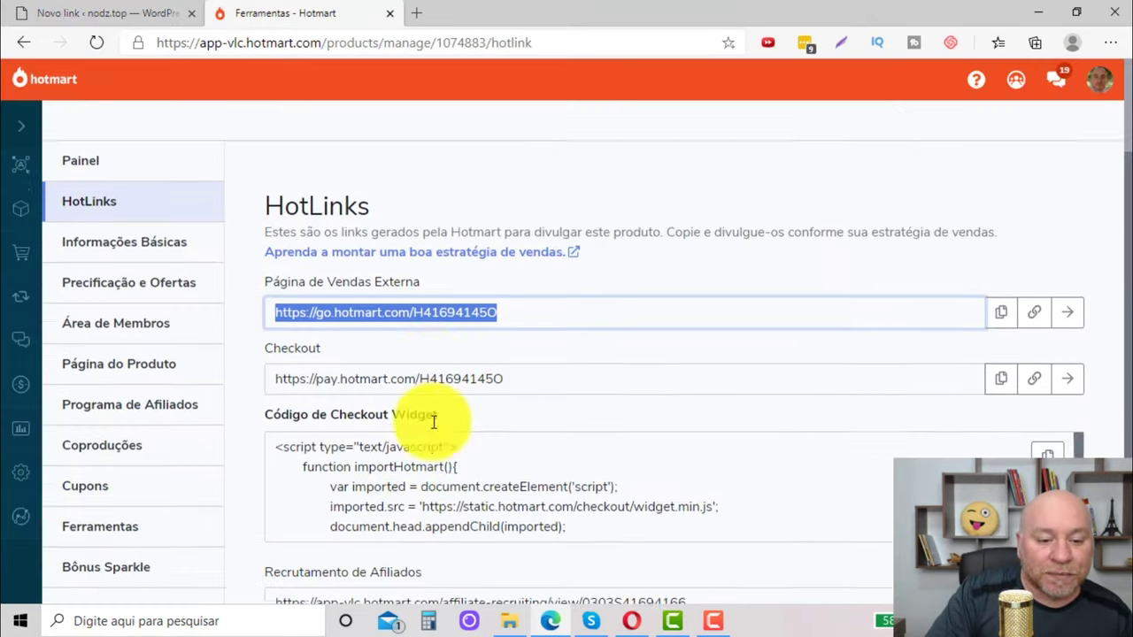
scroll(435, 422, down, 1)
scroll(456, 508, up, 3)
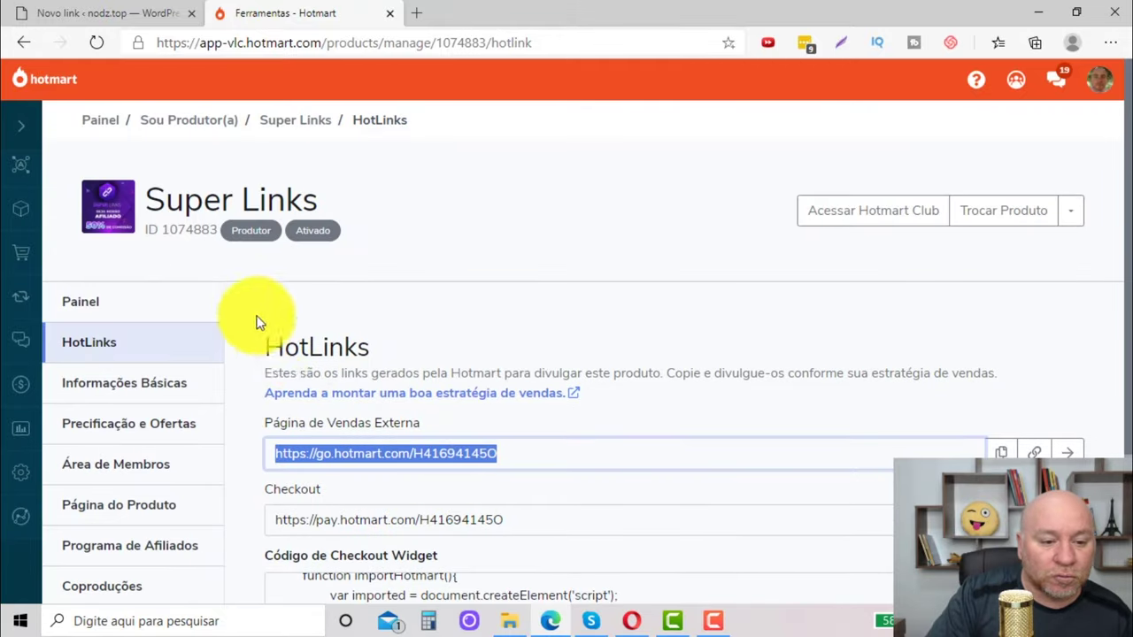
scroll(549, 389, down, 3)
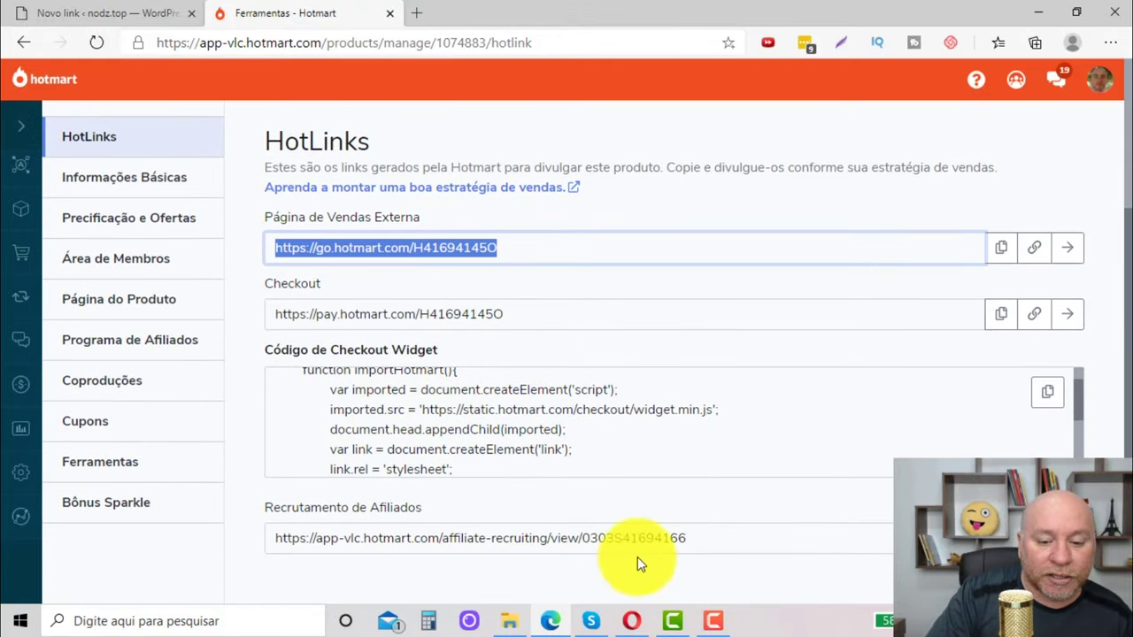
click(688, 542)
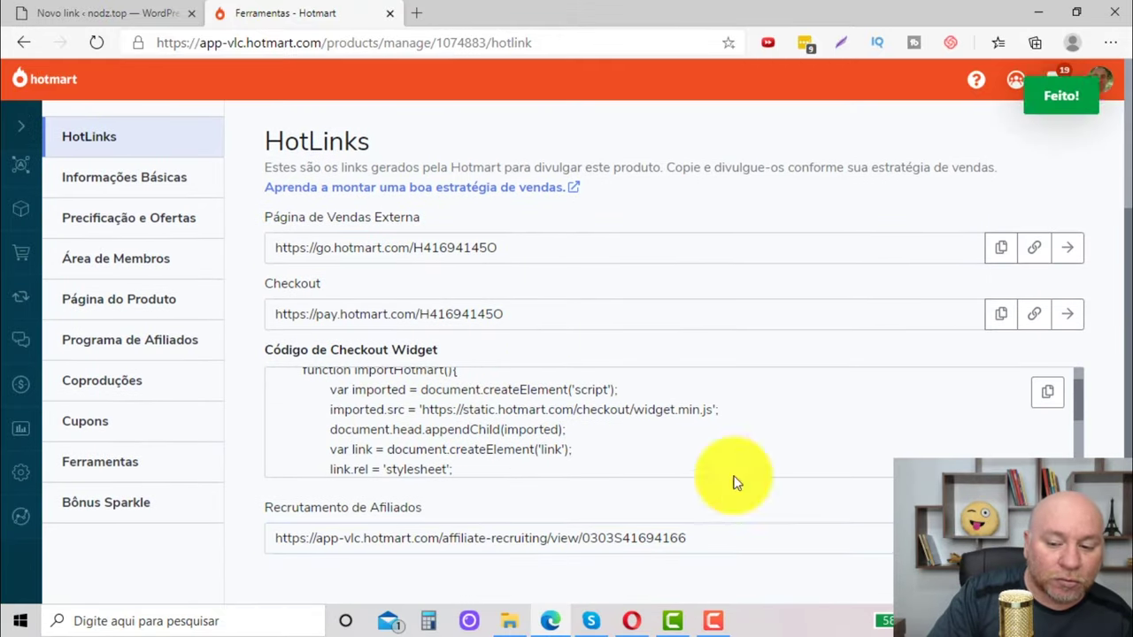
click(1001, 537)
click(132, 12)
click(393, 353)
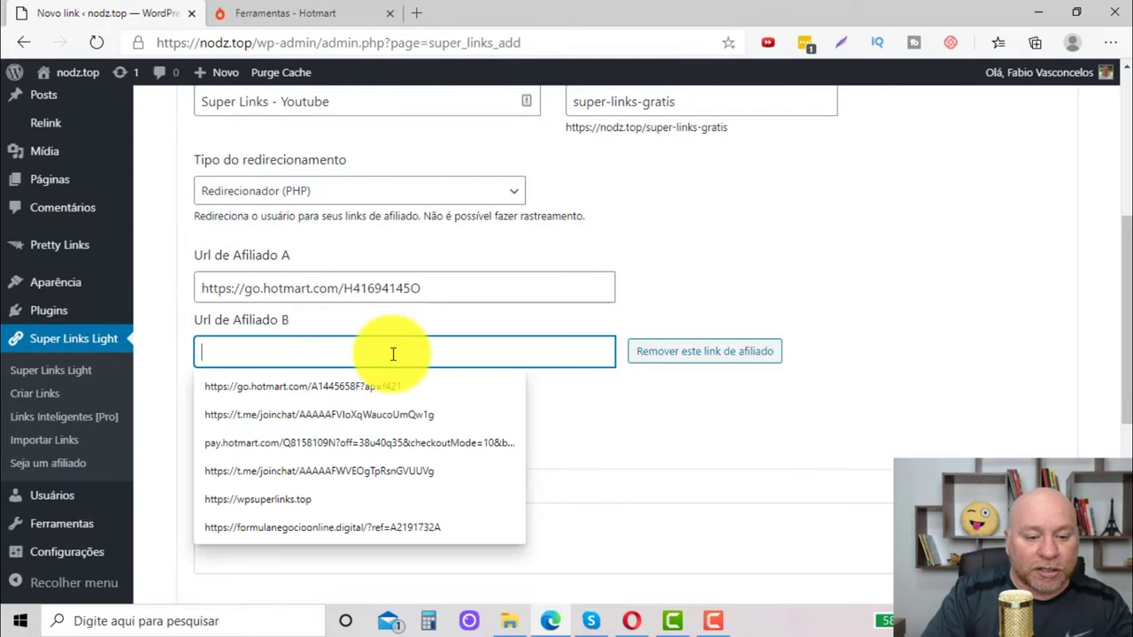
key(ctrl+v)
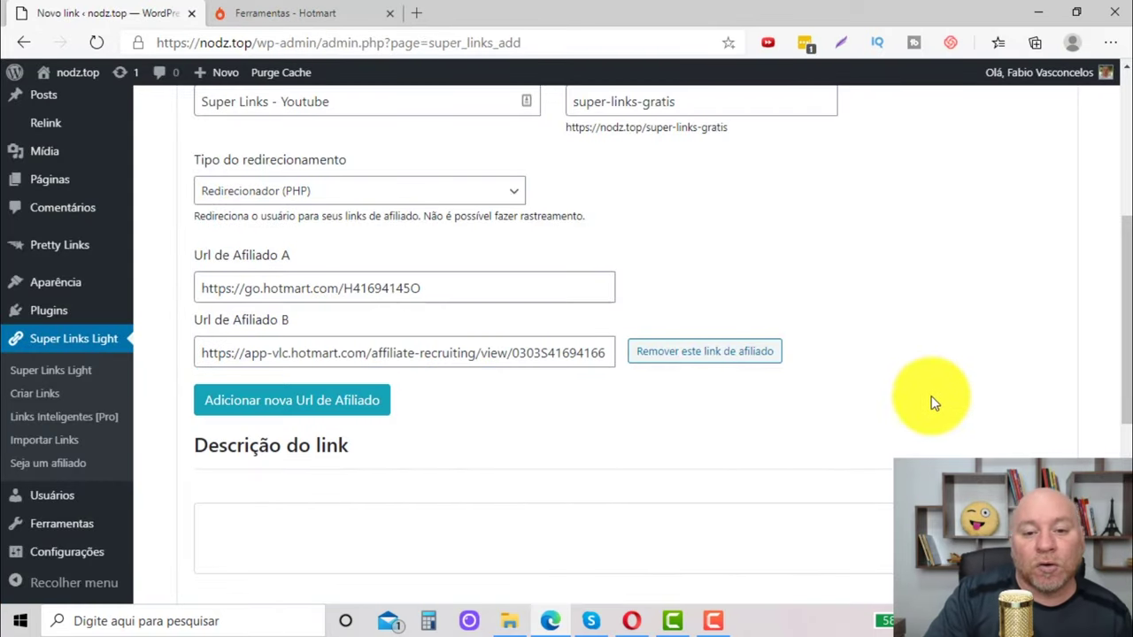
- Remove affiliate URL B from the link form, keeping only URL A
scroll(920, 403, up, 1)
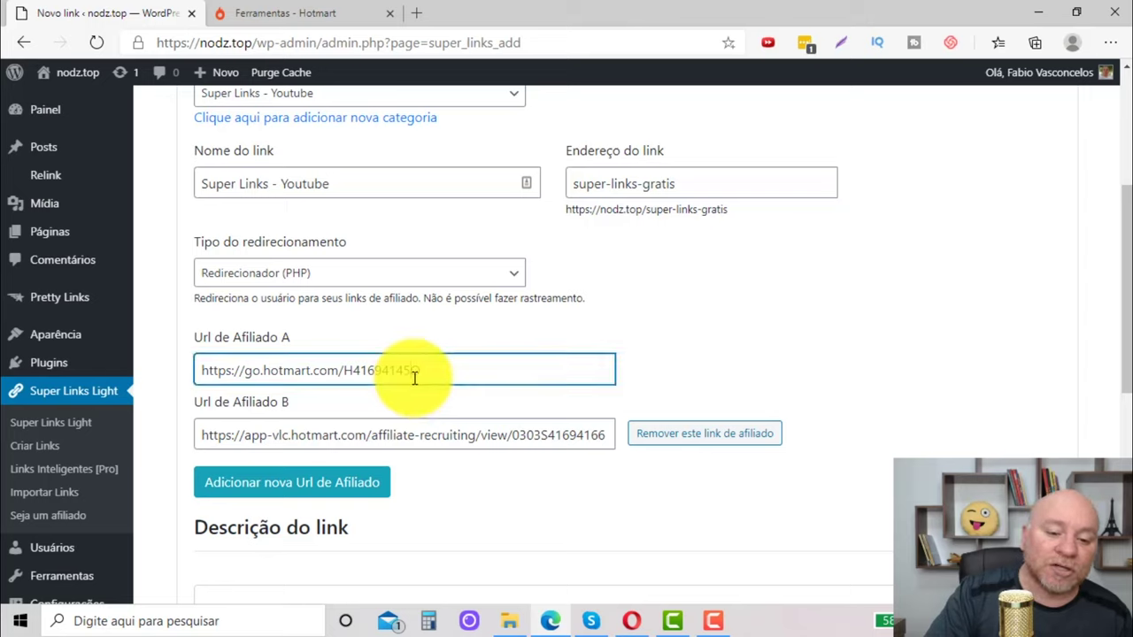
click(509, 435)
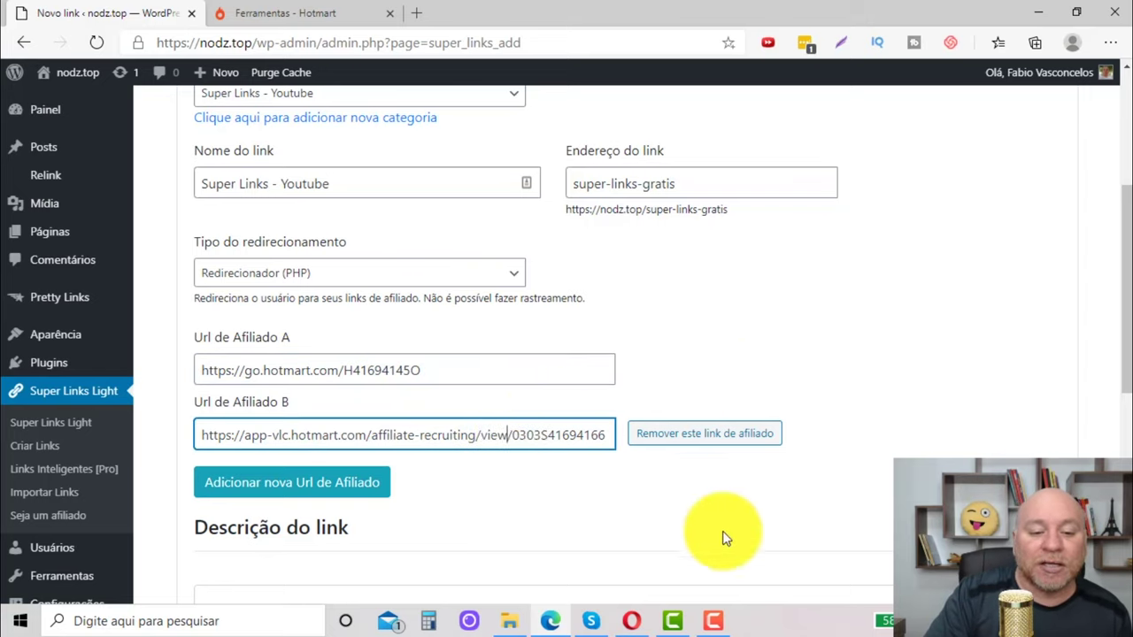
click(695, 443)
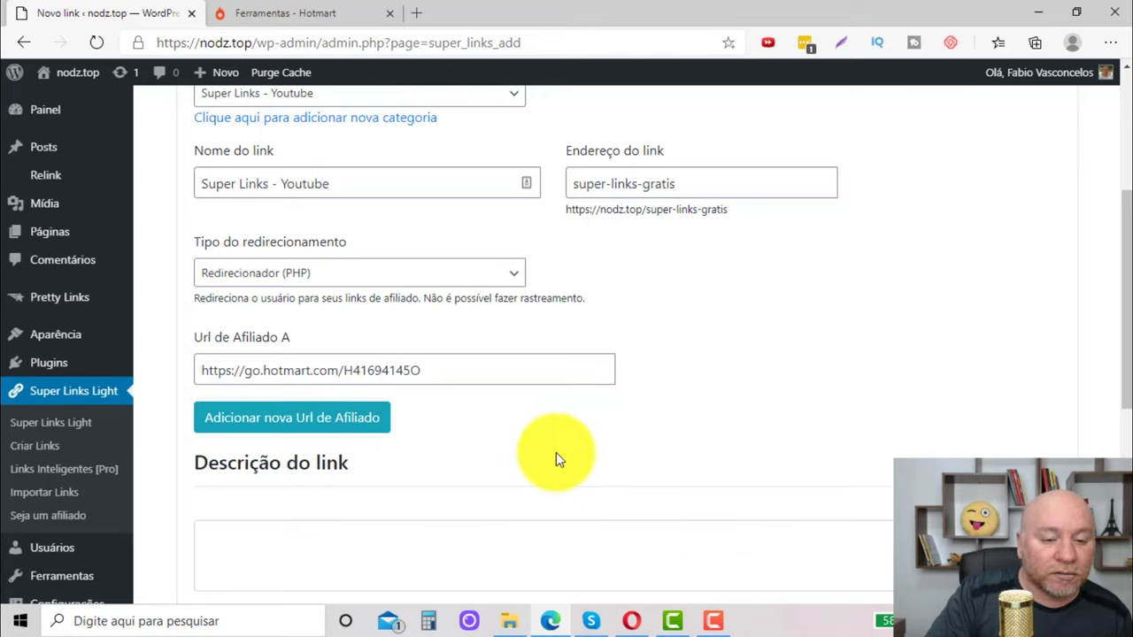
- Leave the link description empty and save the new link
scroll(430, 455, down, 3)
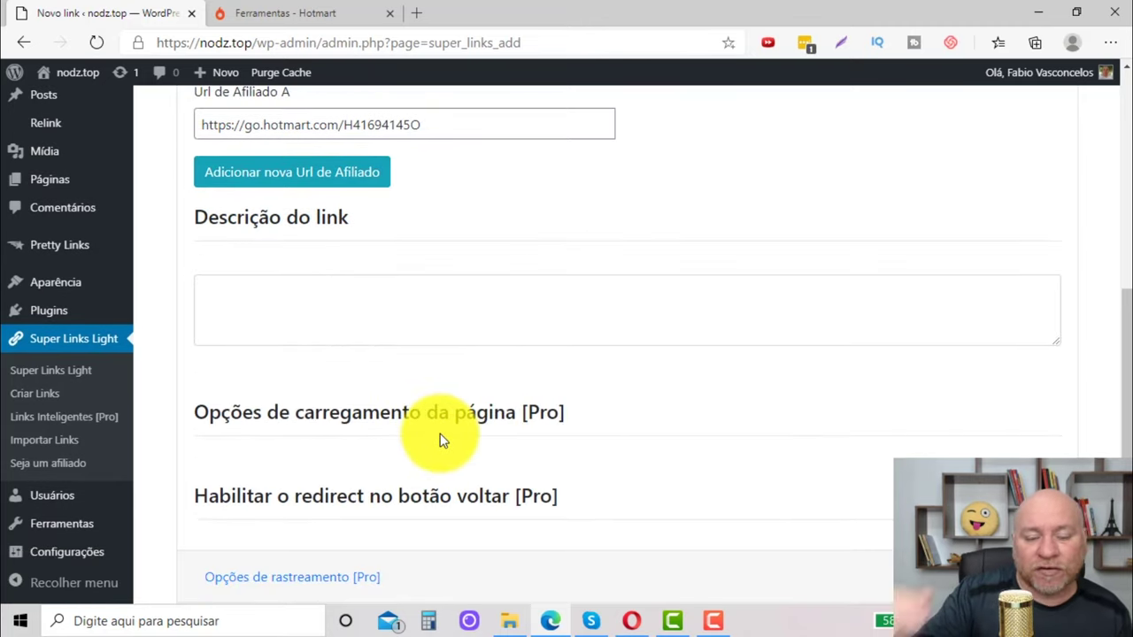
scroll(443, 440, down, 2)
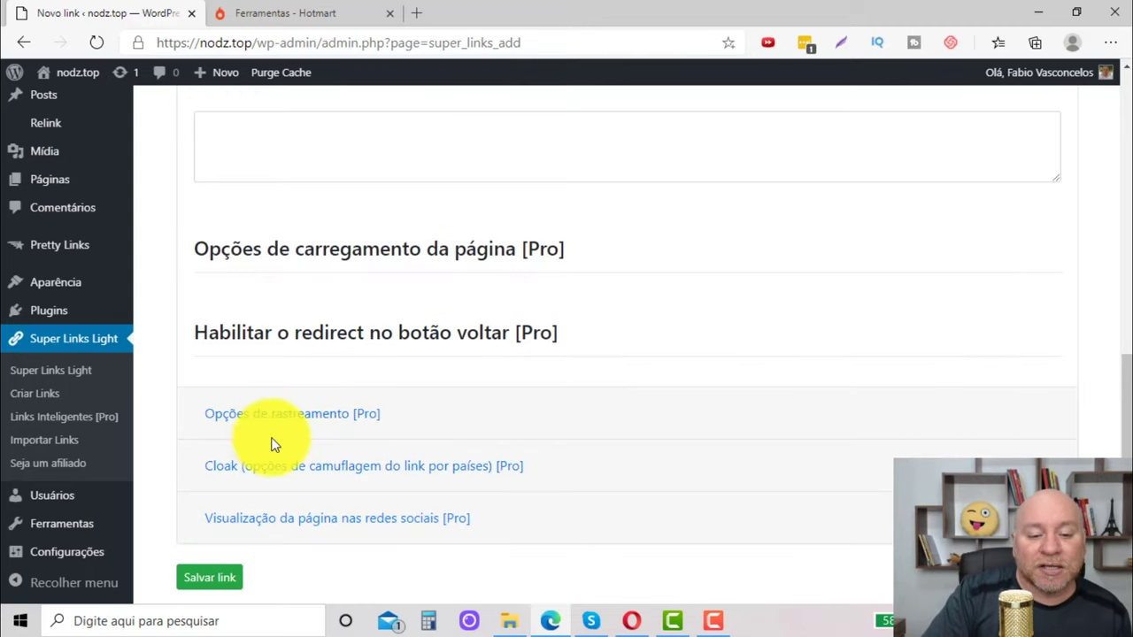
scroll(399, 380, down, 1)
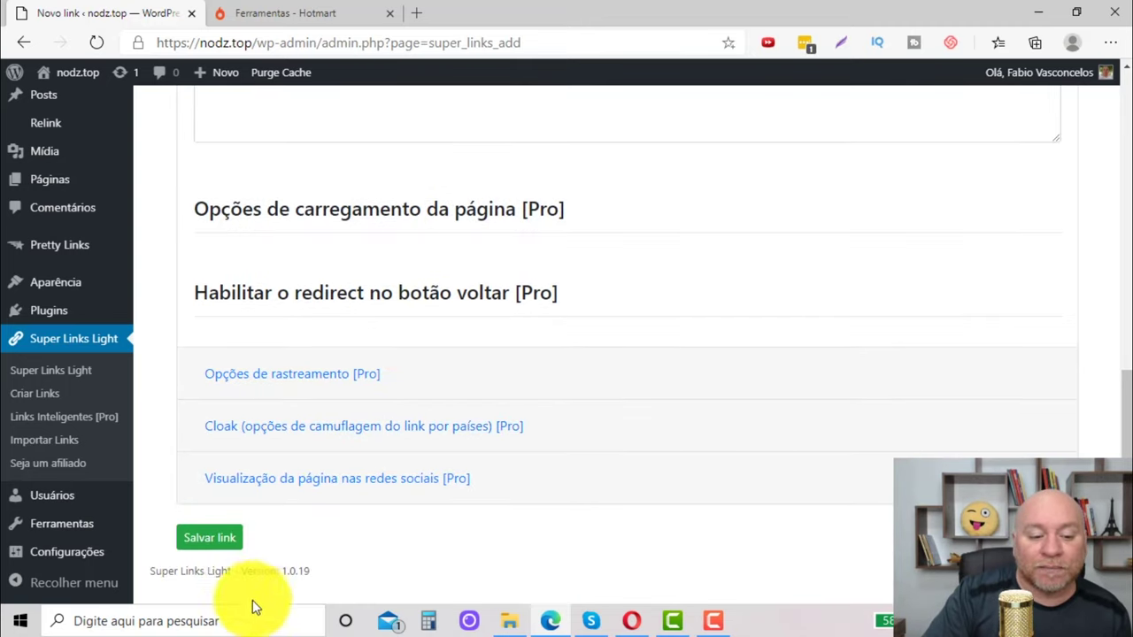
click(211, 538)
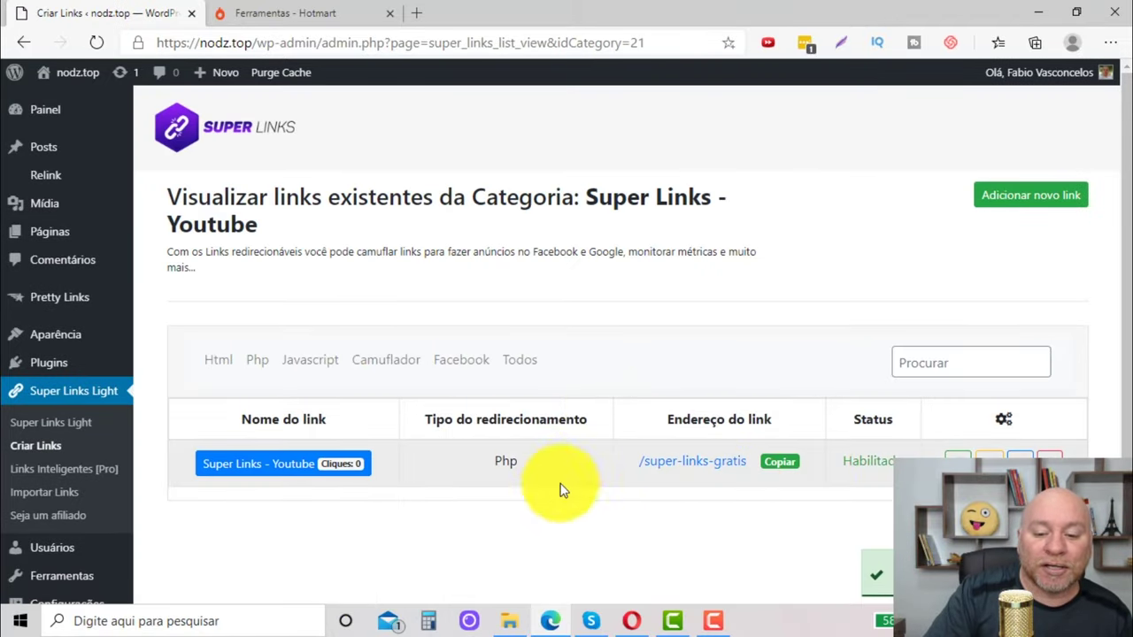
mouse_move(737, 475)
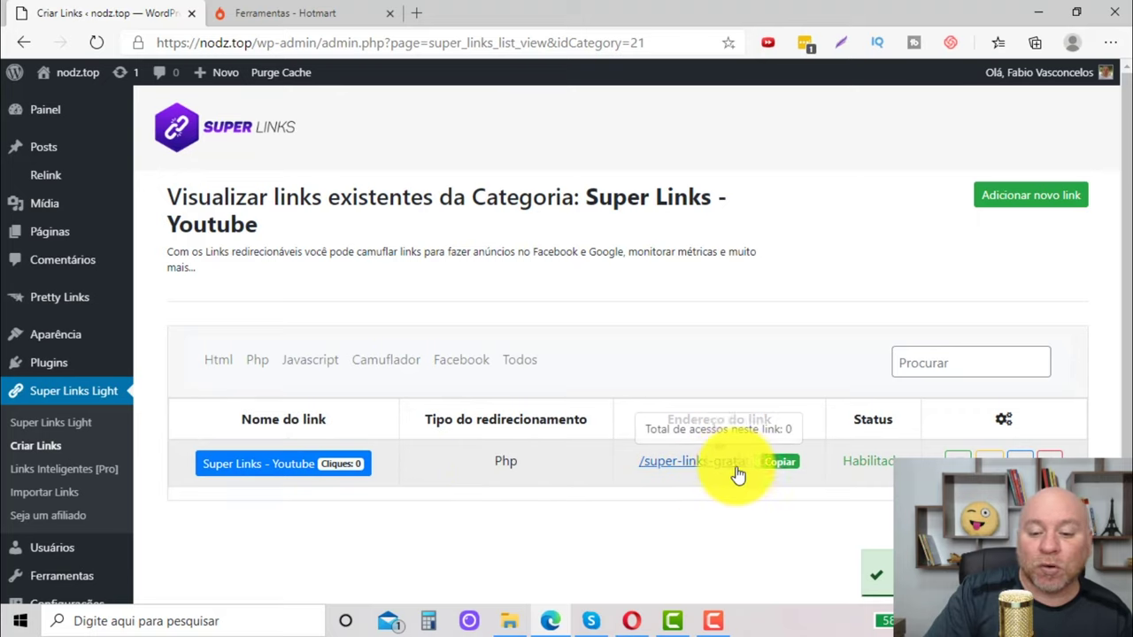
click(783, 465)
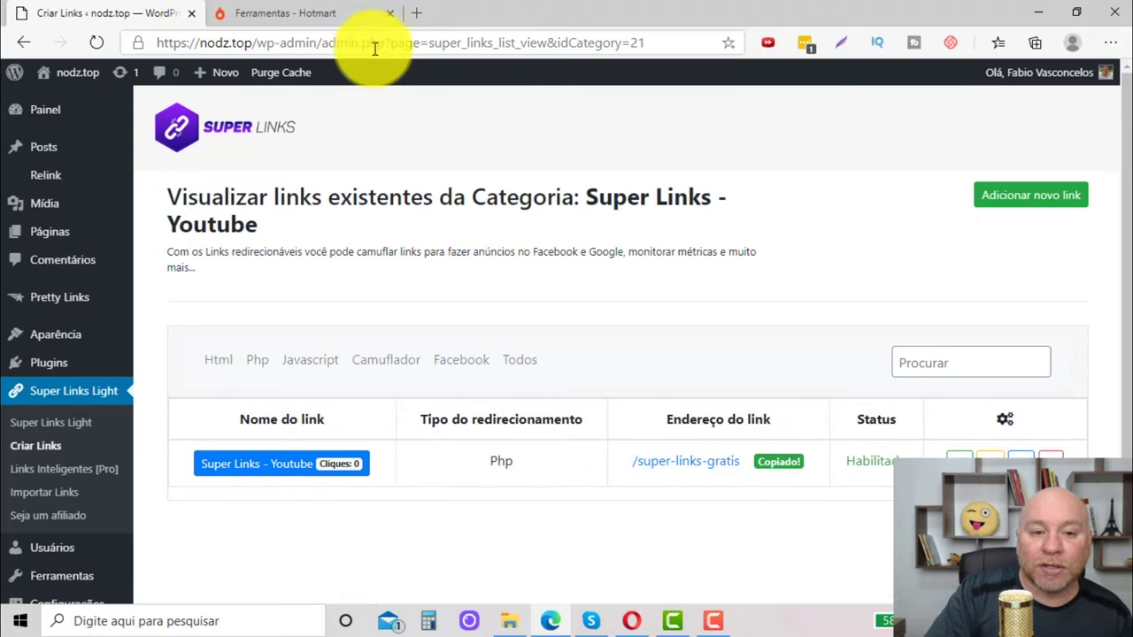
click(417, 15)
right_click(431, 43)
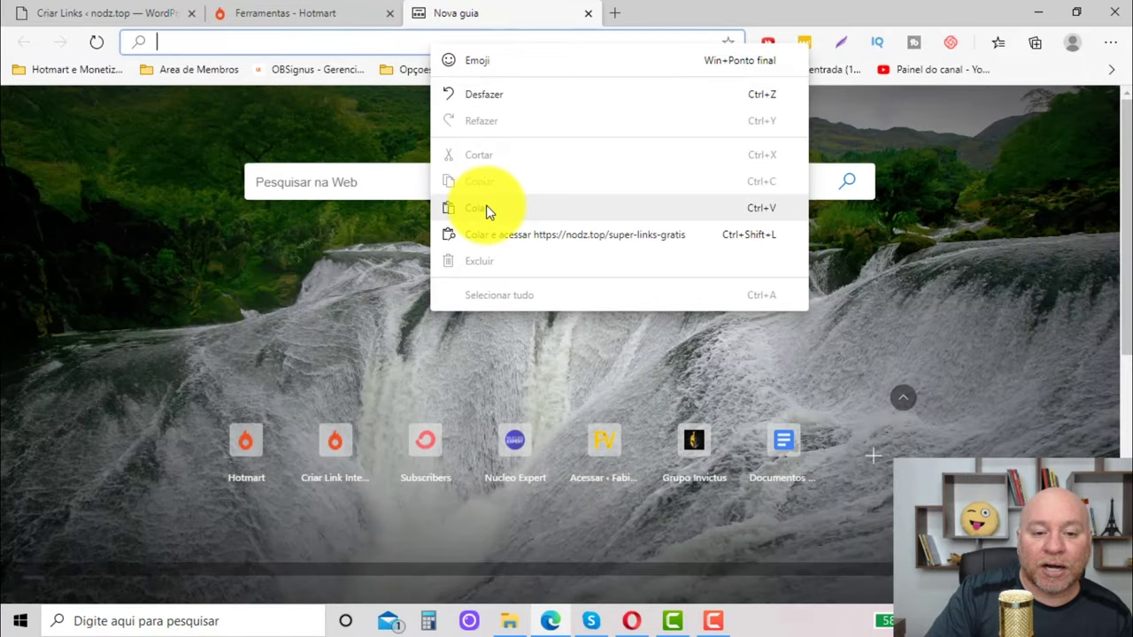
click(487, 209)
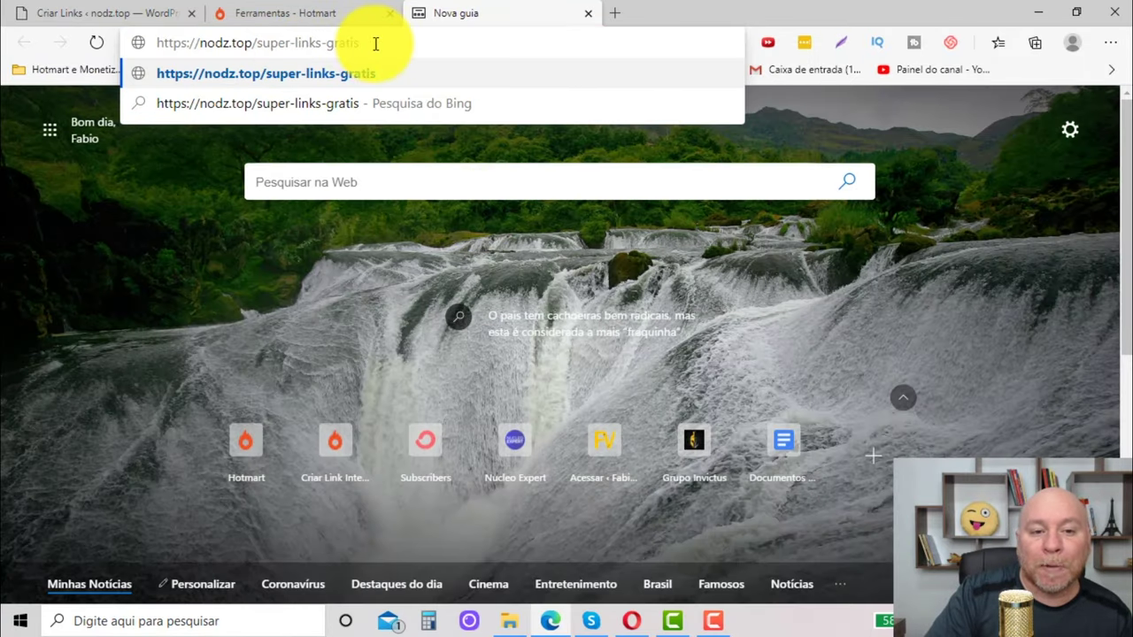
key(Return)
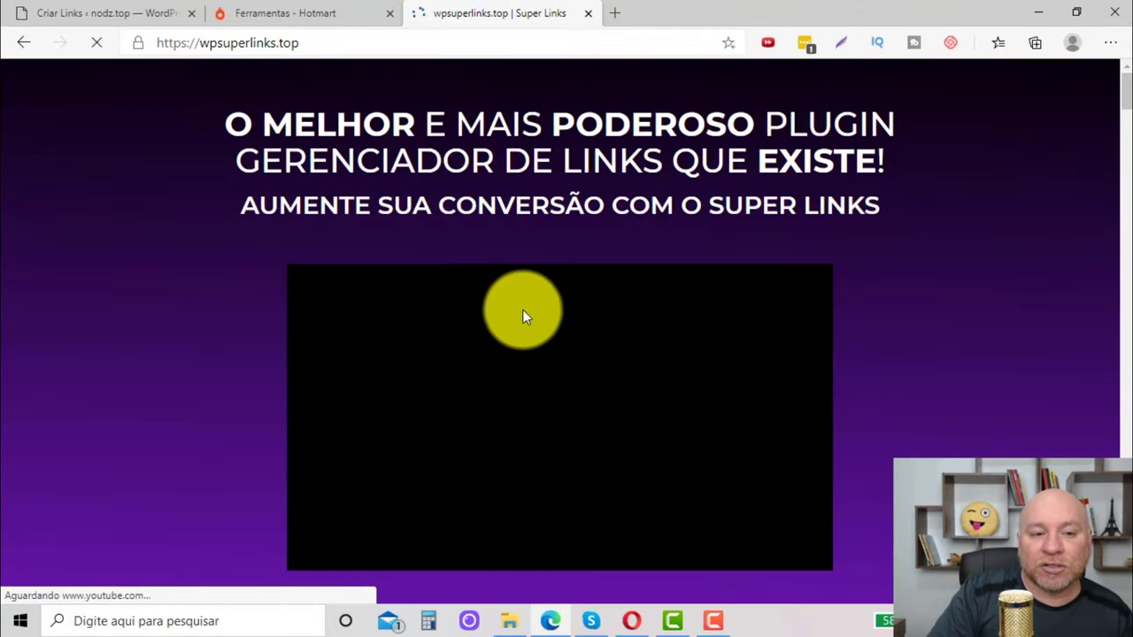
scroll(699, 301, down, 3)
scroll(779, 336, up, 2)
scroll(662, 298, down, 10)
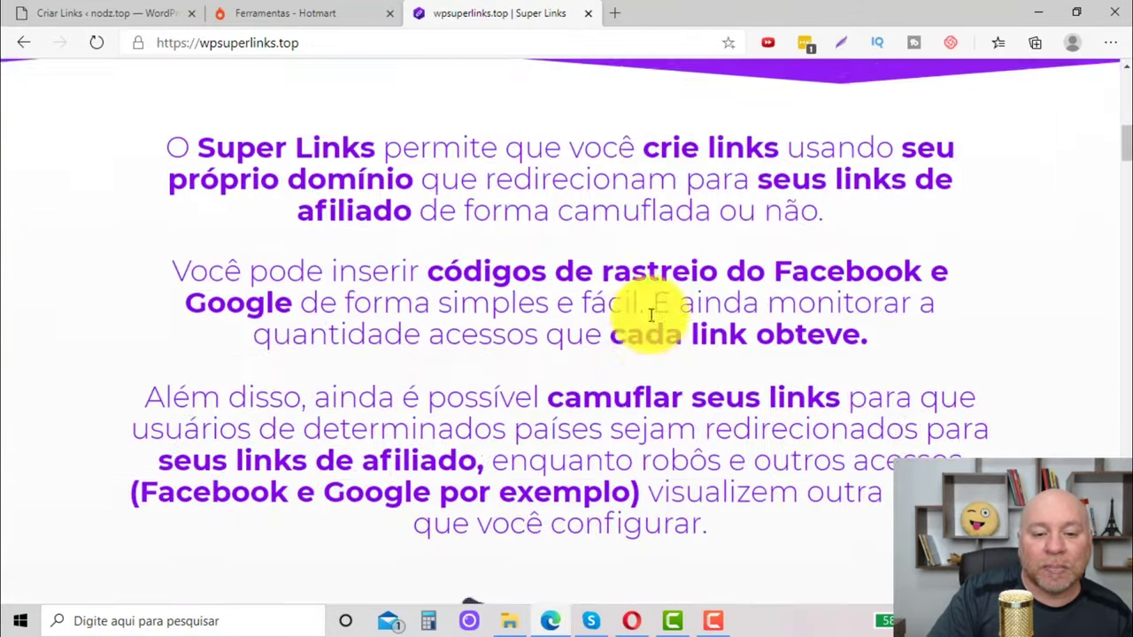
drag(1113, 199, 1111, 79)
- Return to the WordPress link categories, open "Super Links - Youtube" and review the access data of its link
click(139, 10)
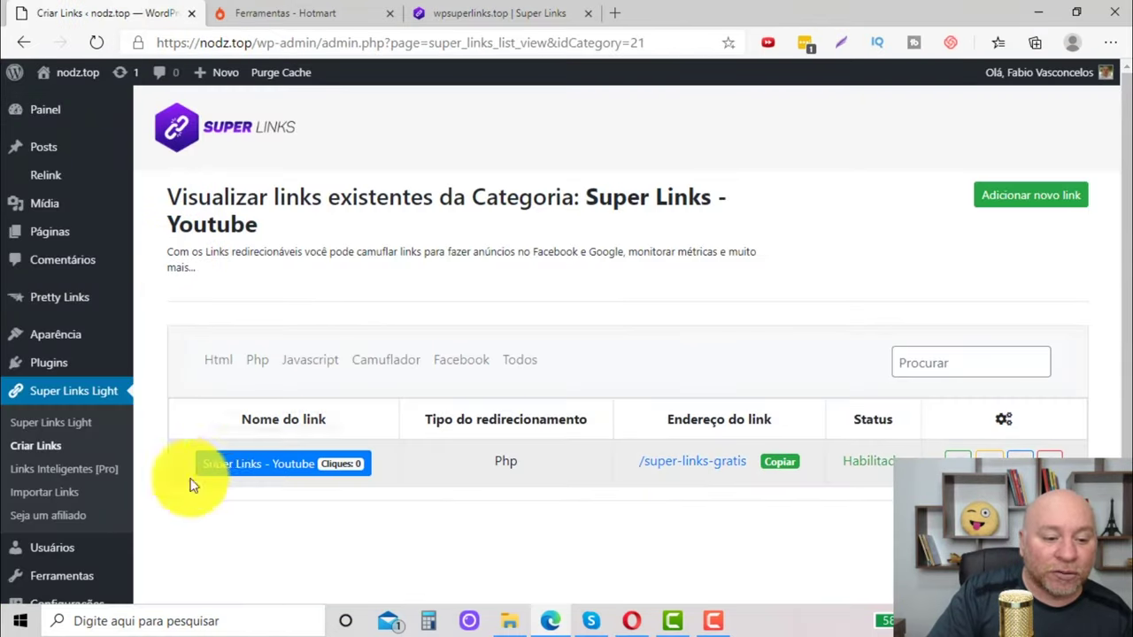
click(35, 446)
scroll(645, 434, down, 3)
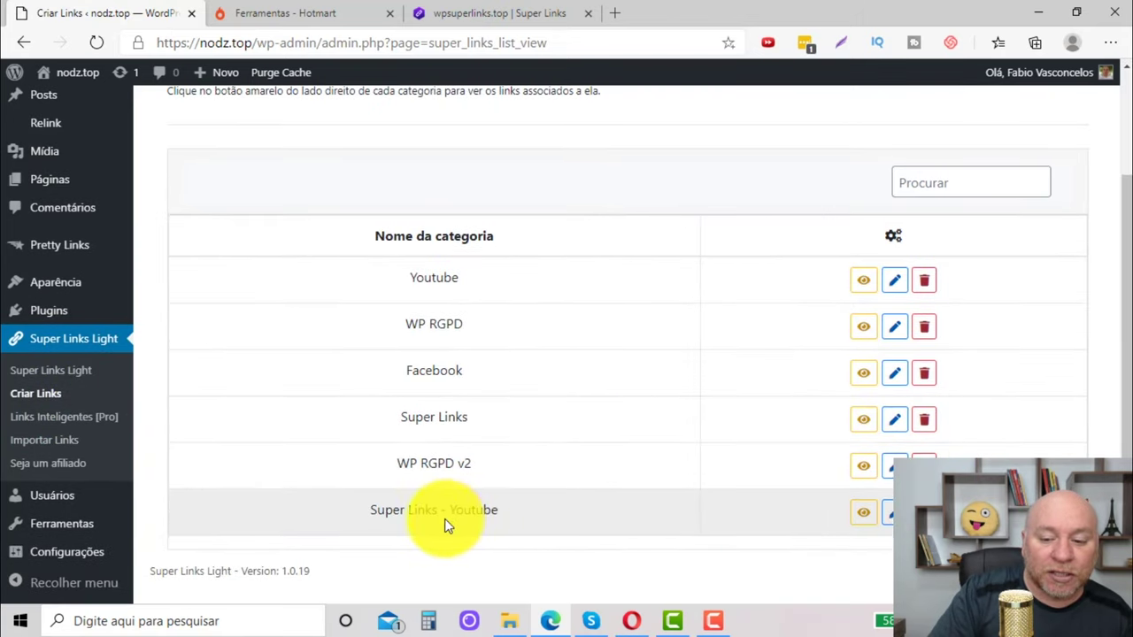
click(863, 512)
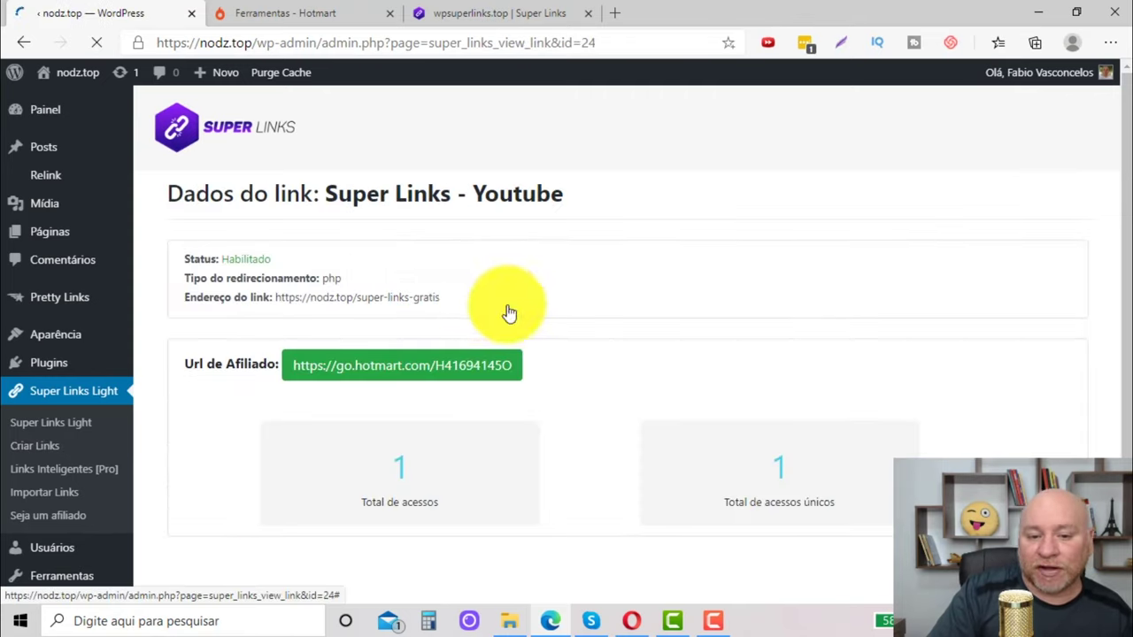
click(80, 398)
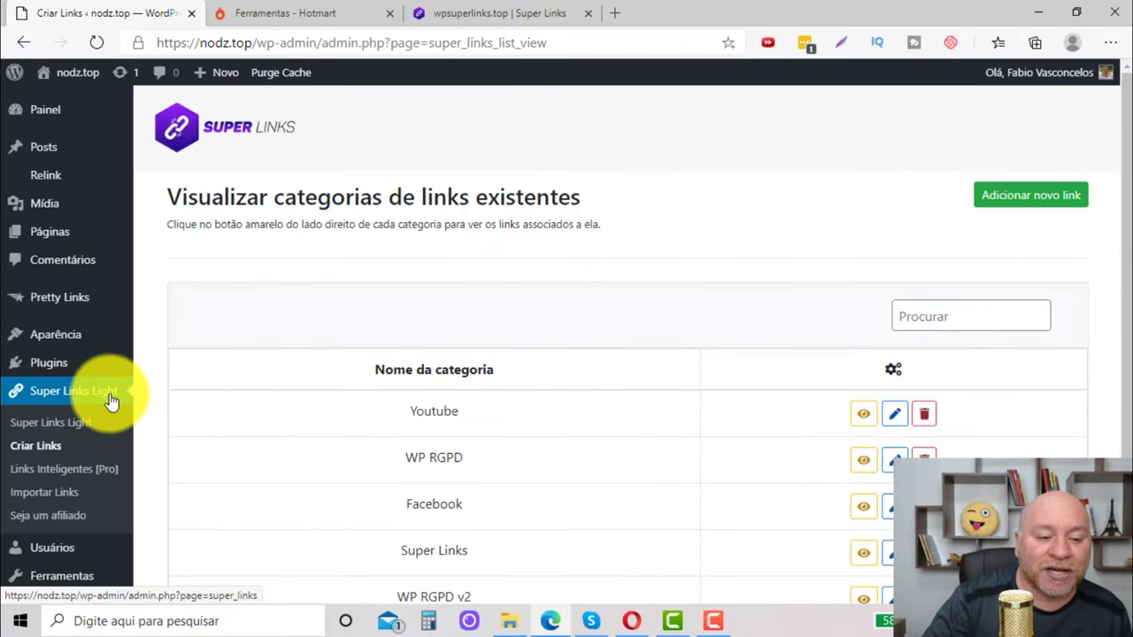
- Open the Super Links Light link import page and generate the list of links to import from Pretty Links
scroll(111, 401, down, 2)
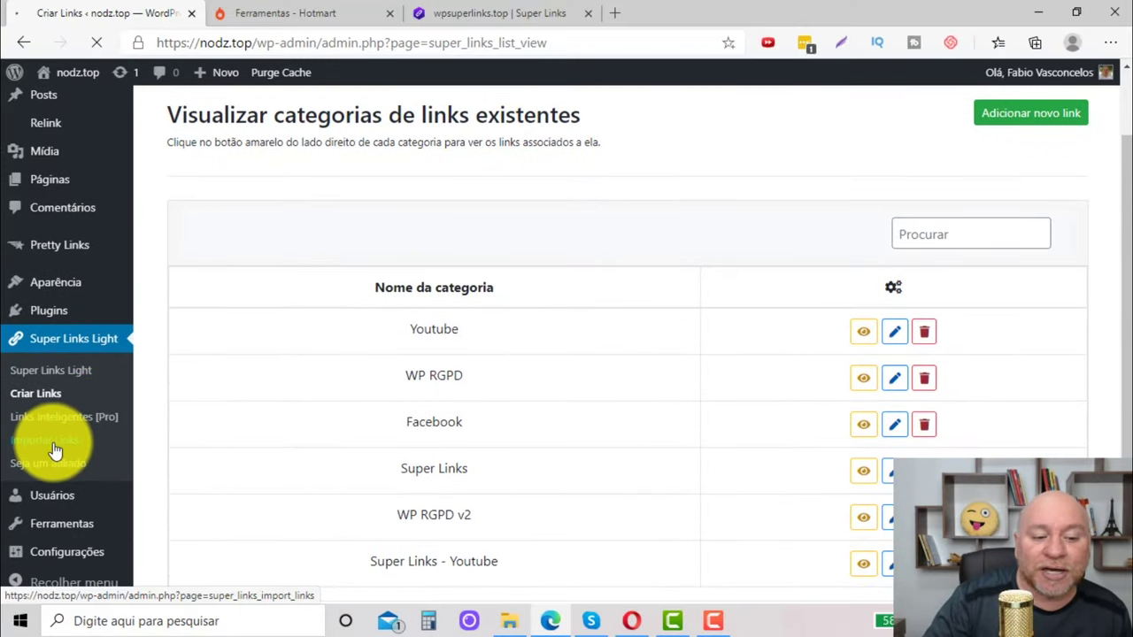
click(367, 318)
click(230, 360)
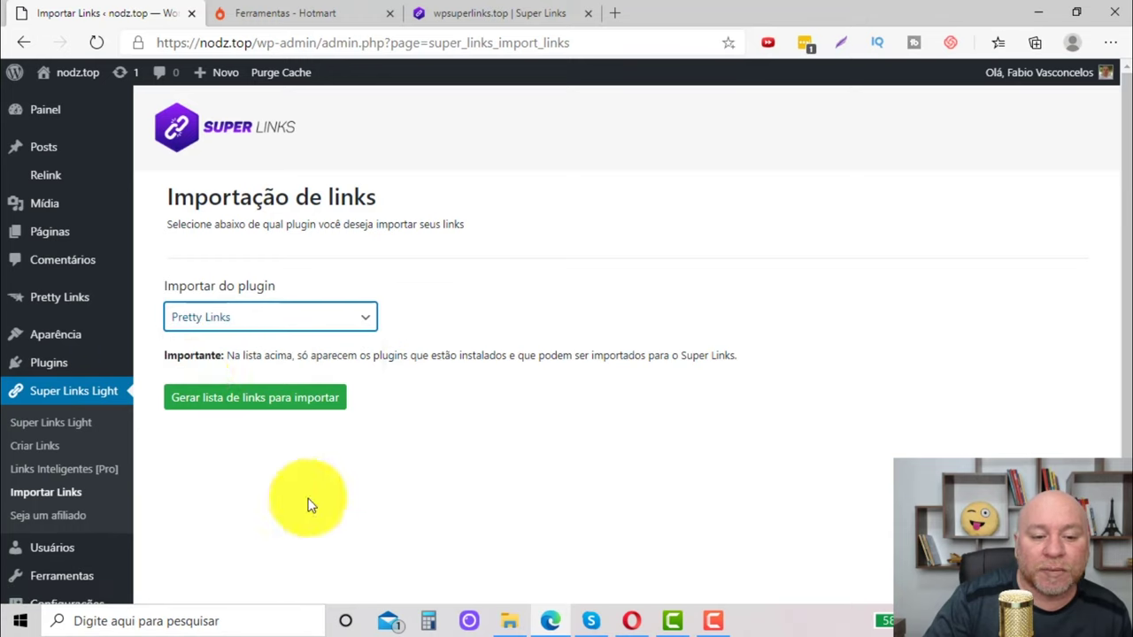
click(276, 405)
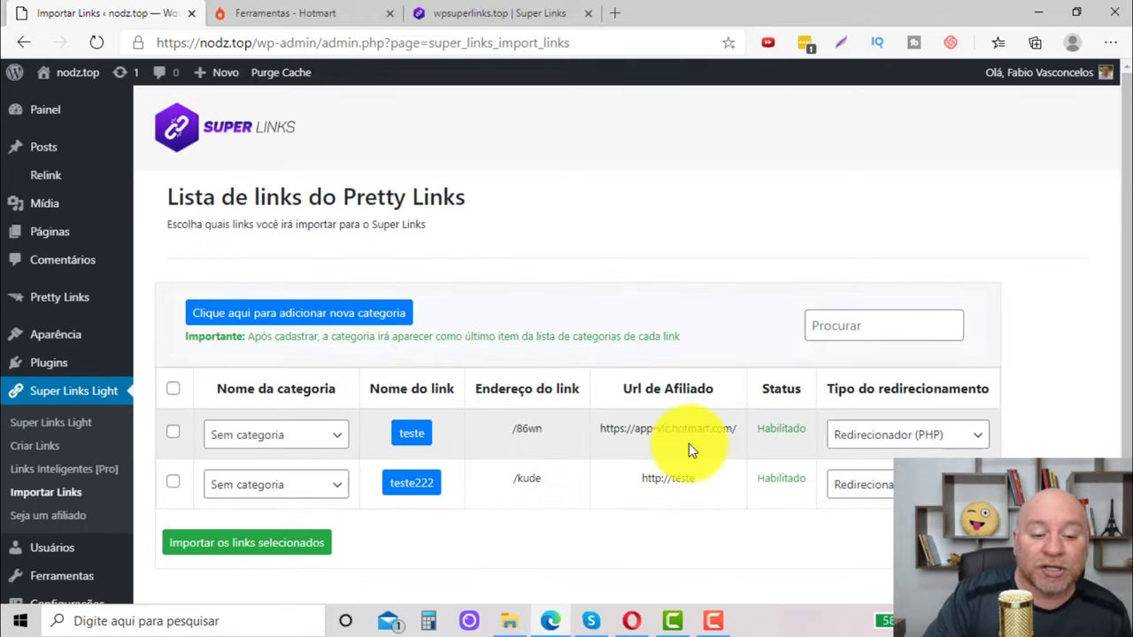
- Review the categories available for the "teste" link and highlight its affiliate URL, leaving the category unassigned
click(301, 447)
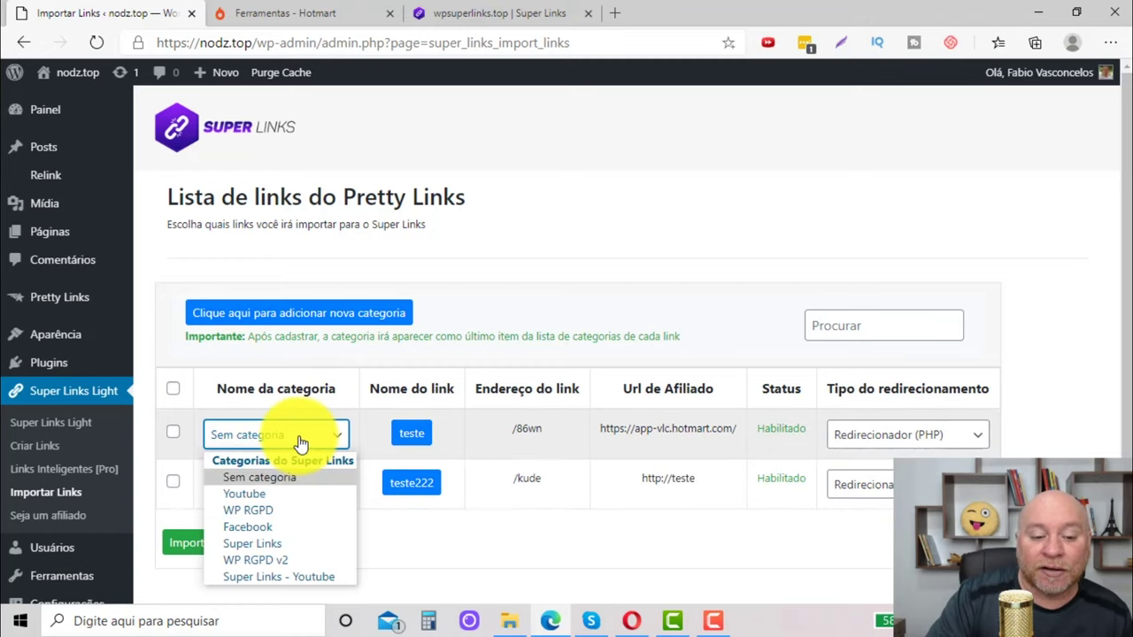
click(301, 442)
drag(737, 430, 599, 430)
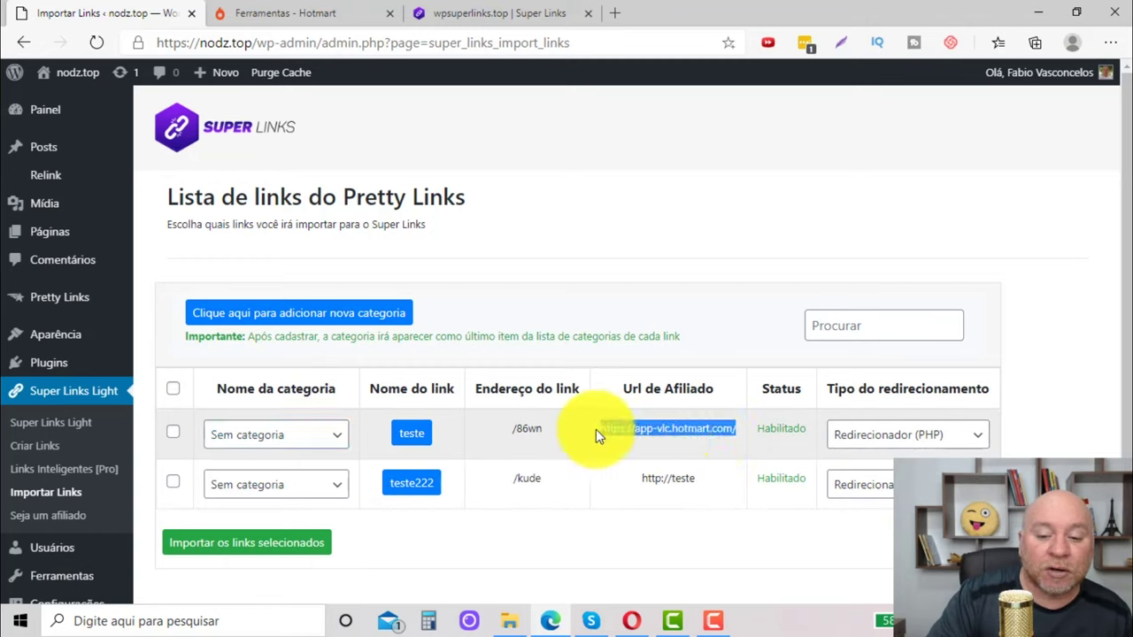
click(288, 440)
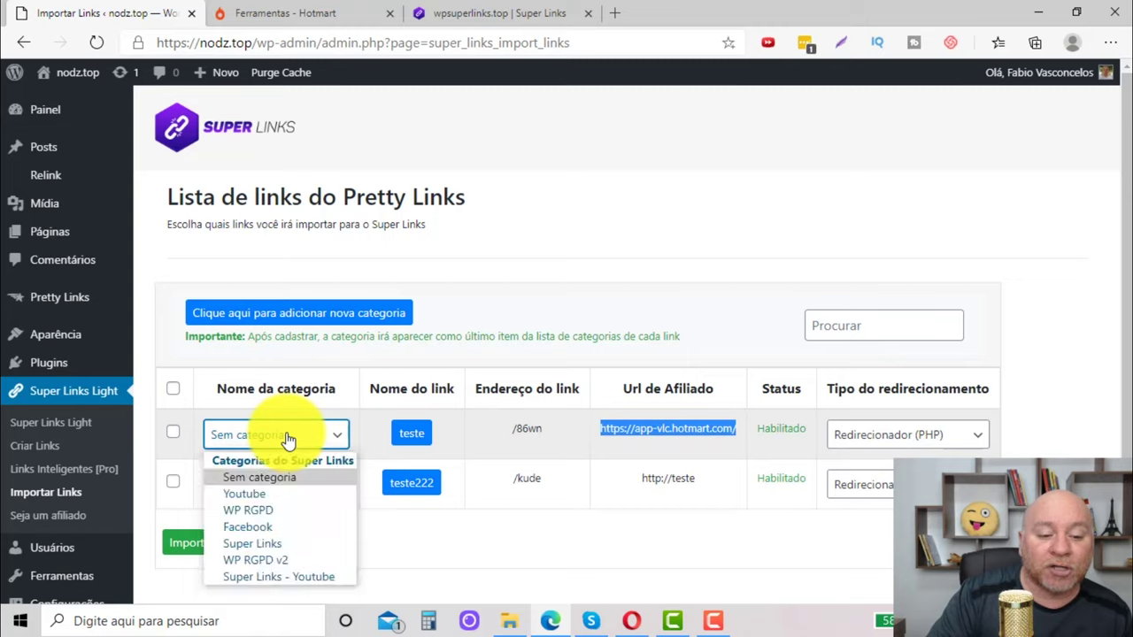
click(317, 442)
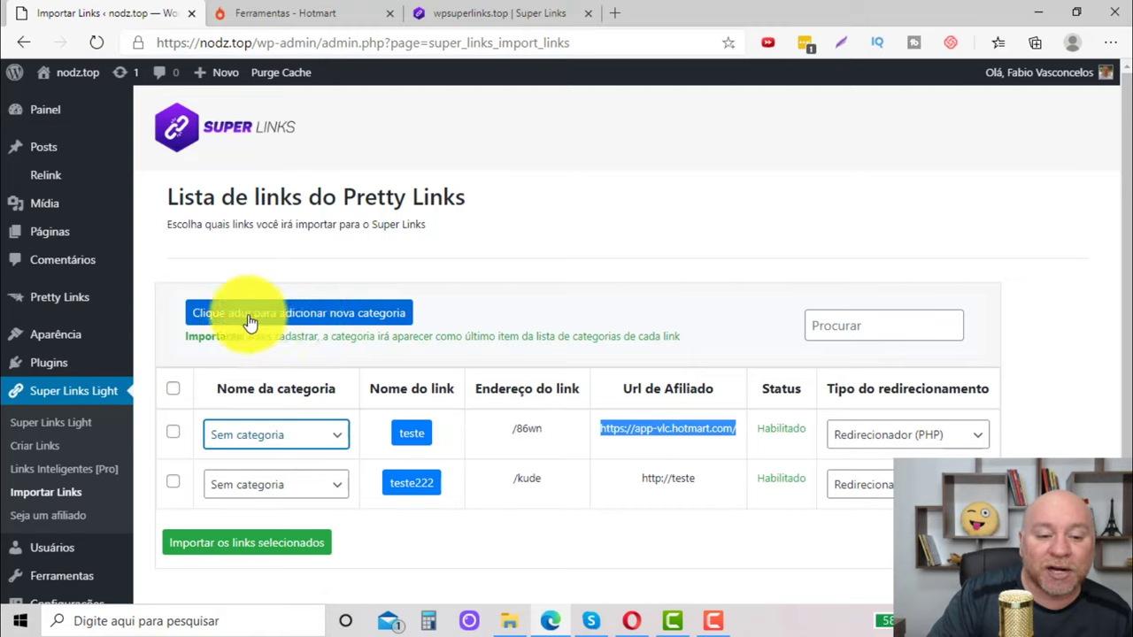
- Add a new link category named "Hotmart" and assign it to the "teste" link
click(286, 321)
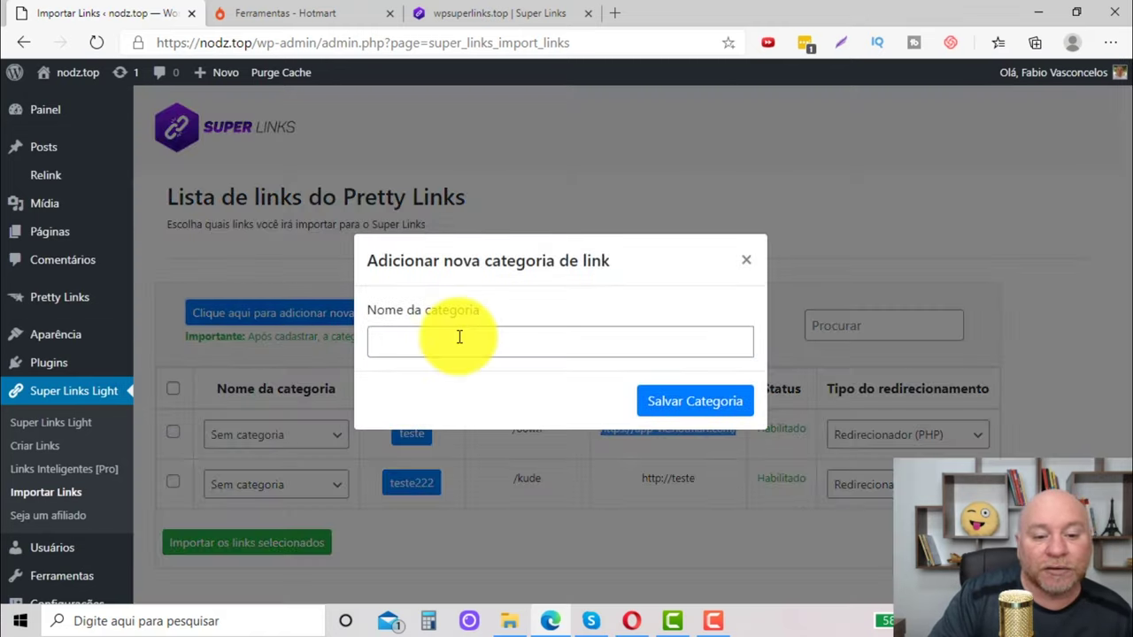
click(459, 337)
text(Hotmart)
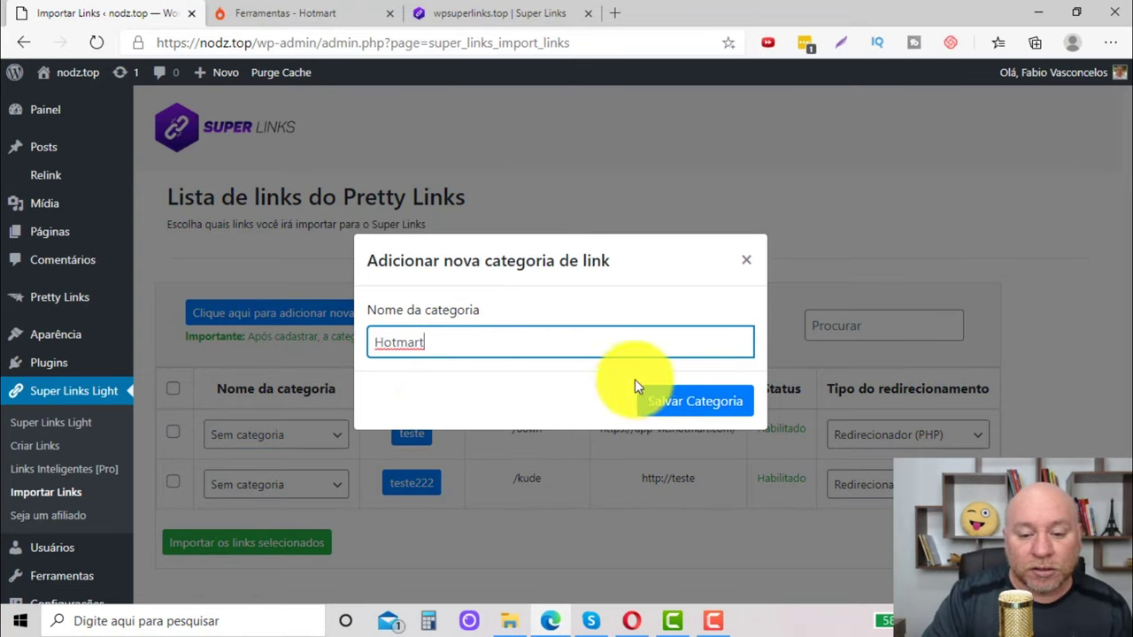
click(678, 409)
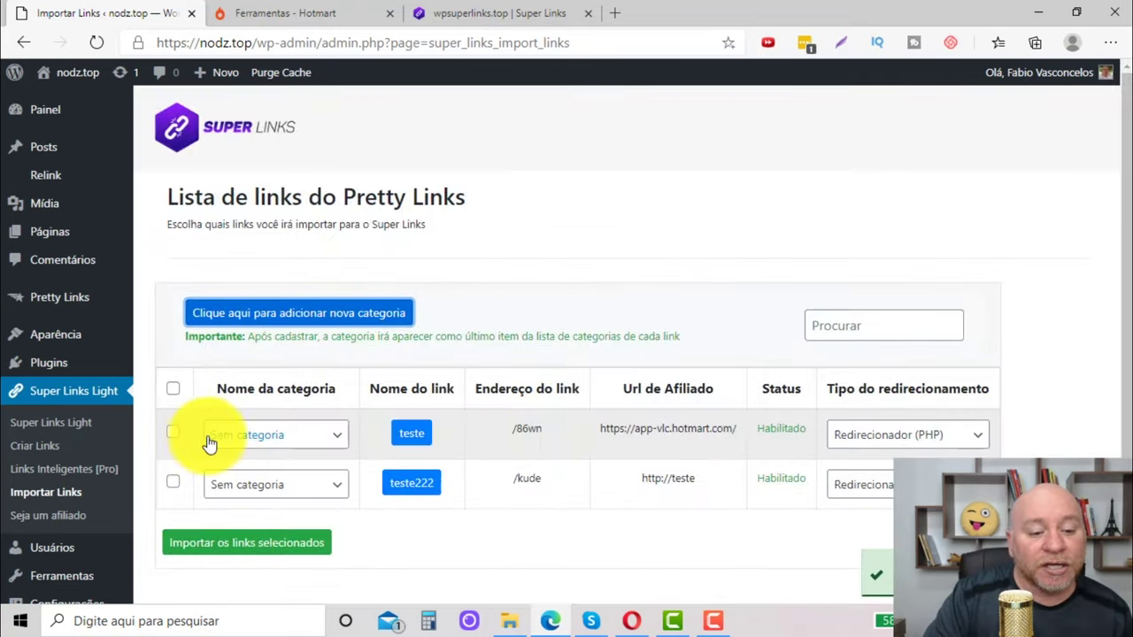
click(256, 443)
click(267, 593)
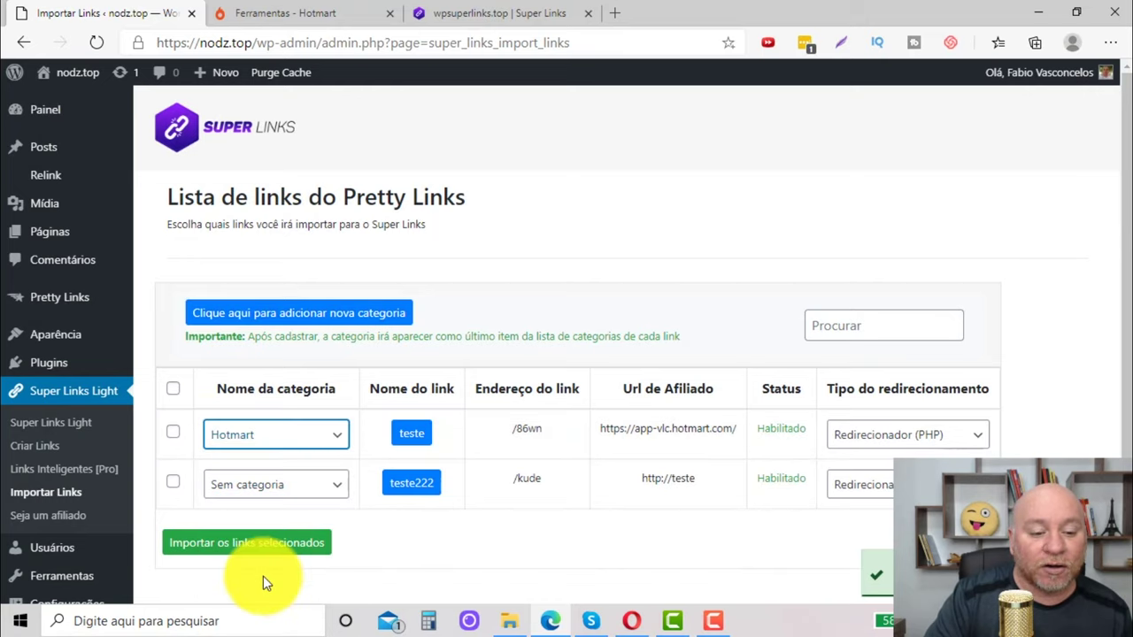
- Mark both the "teste" and "teste222" links and import them into Super Links
click(173, 436)
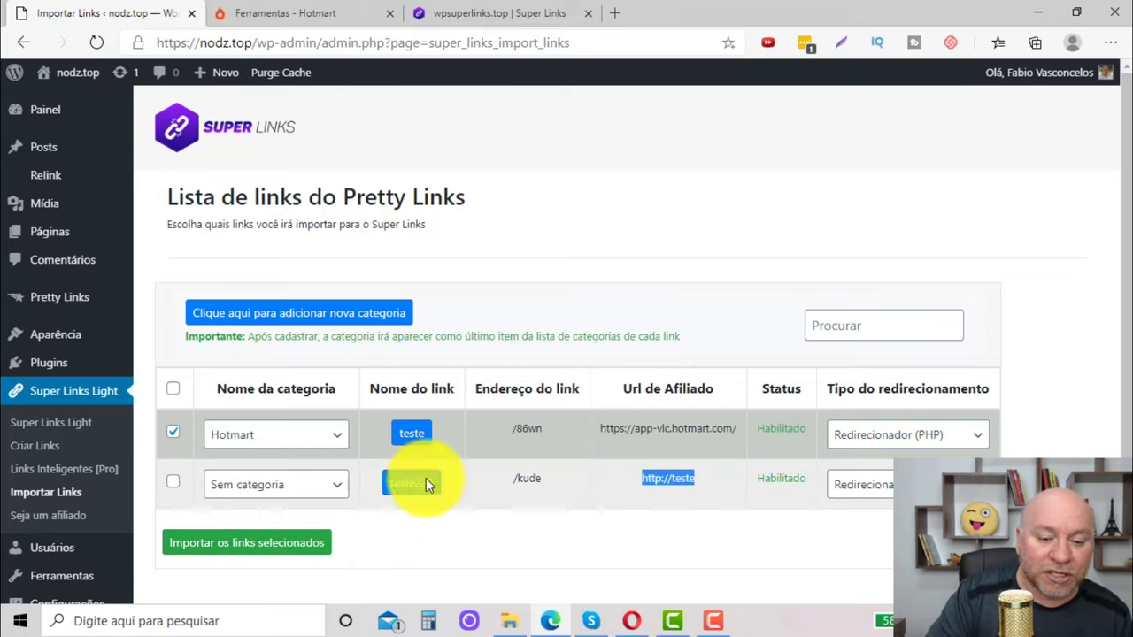
click(177, 482)
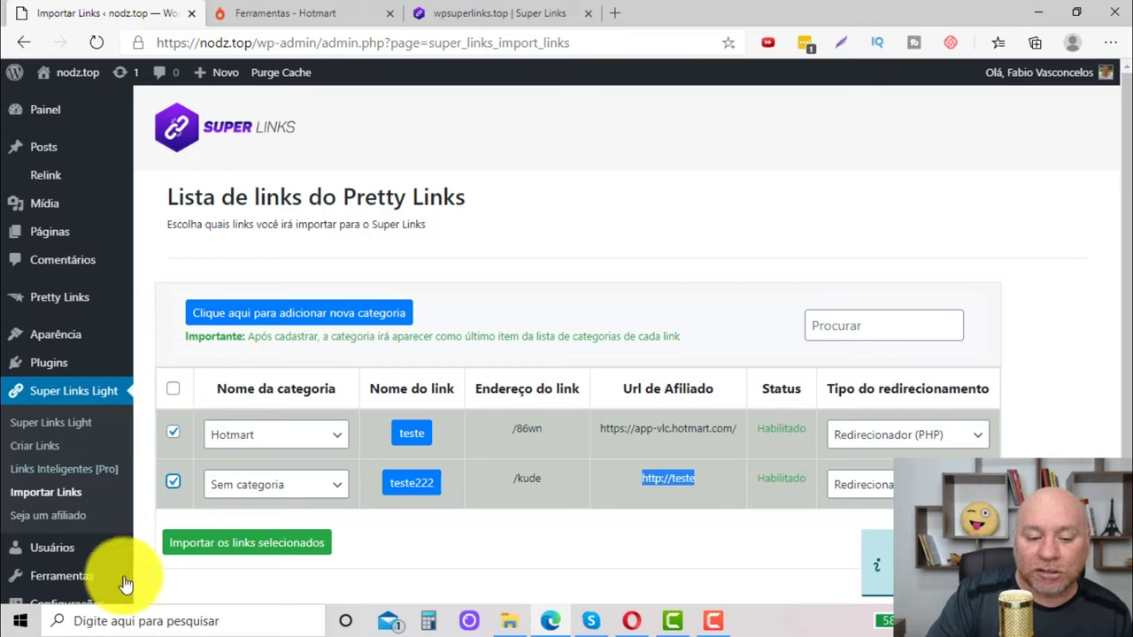
click(257, 543)
click(627, 134)
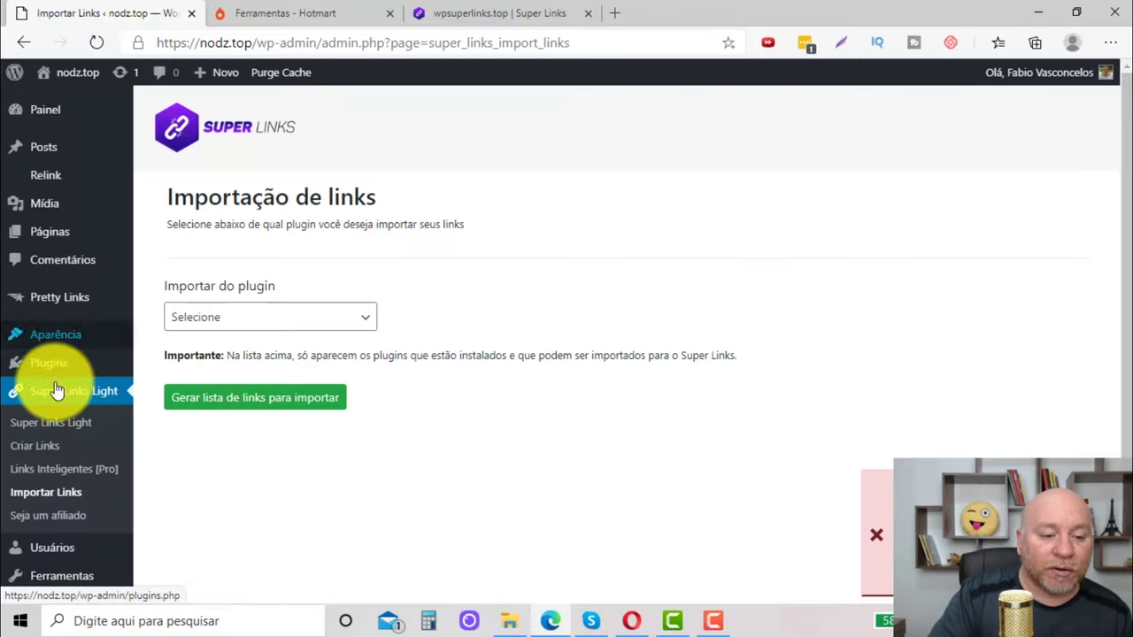
- Return to the list of existing link categories and look it over
scroll(876, 531, down, 1)
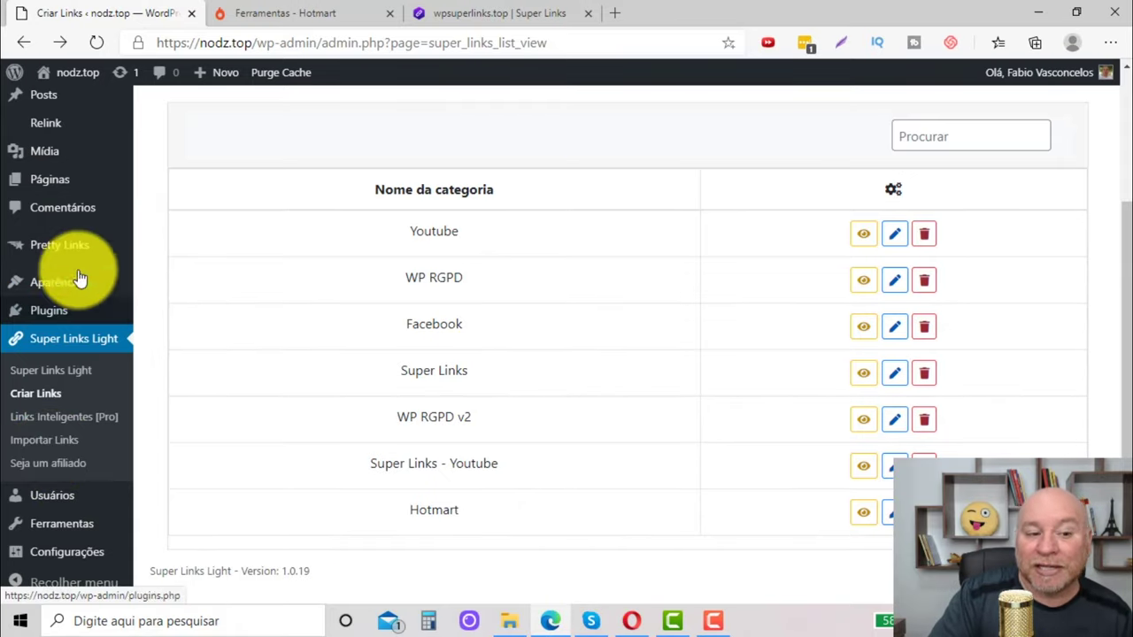
mouse_move(89, 254)
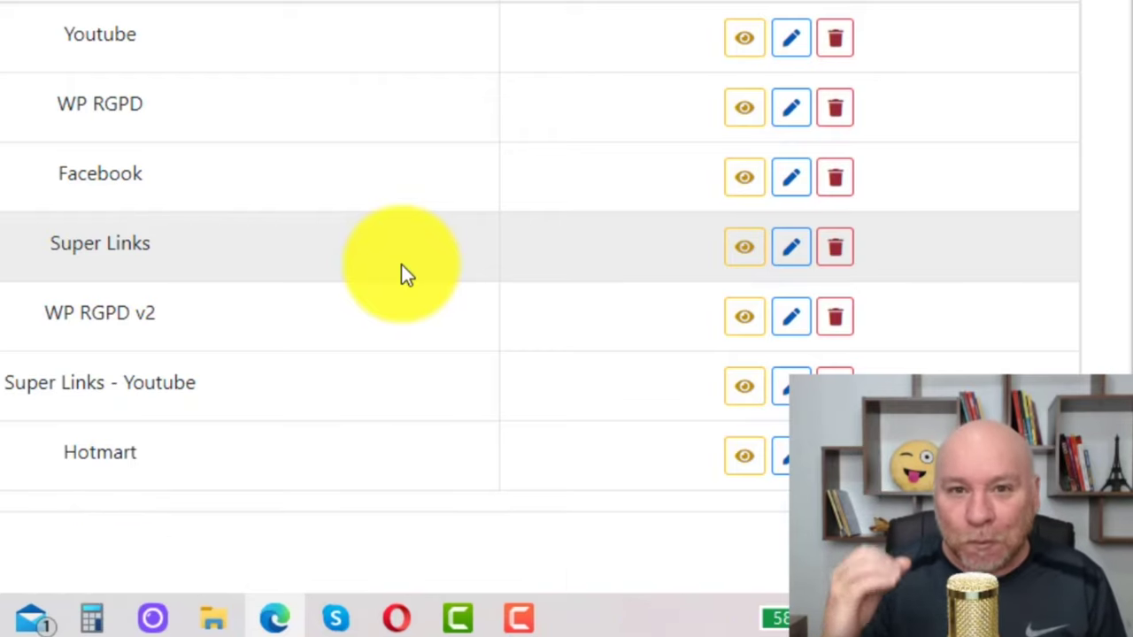
scroll(394, 264, up, 3)
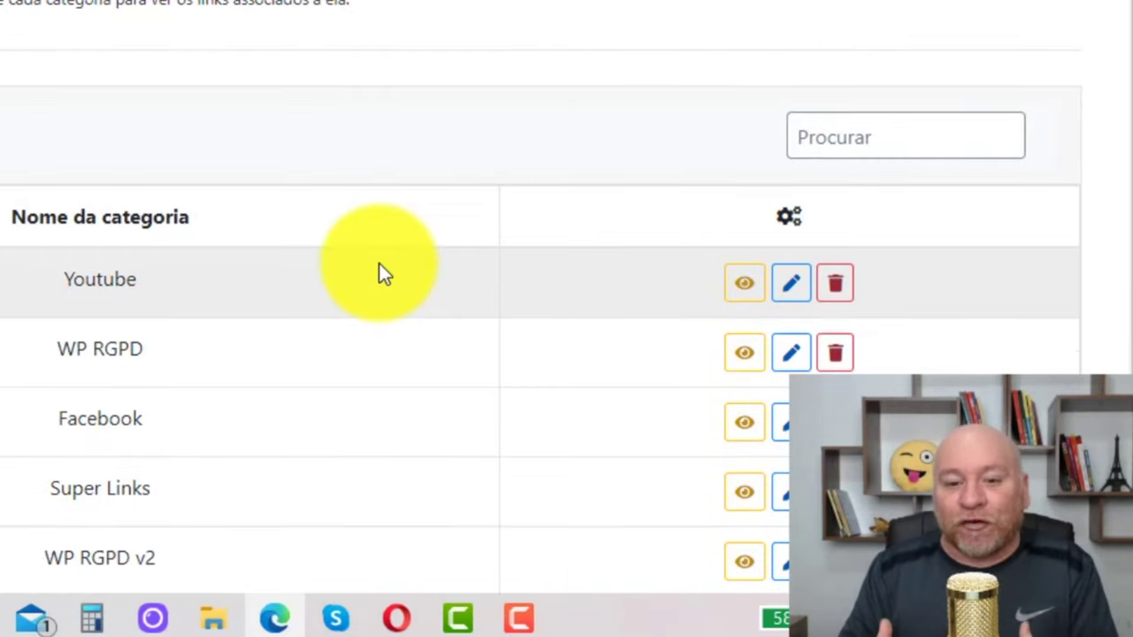